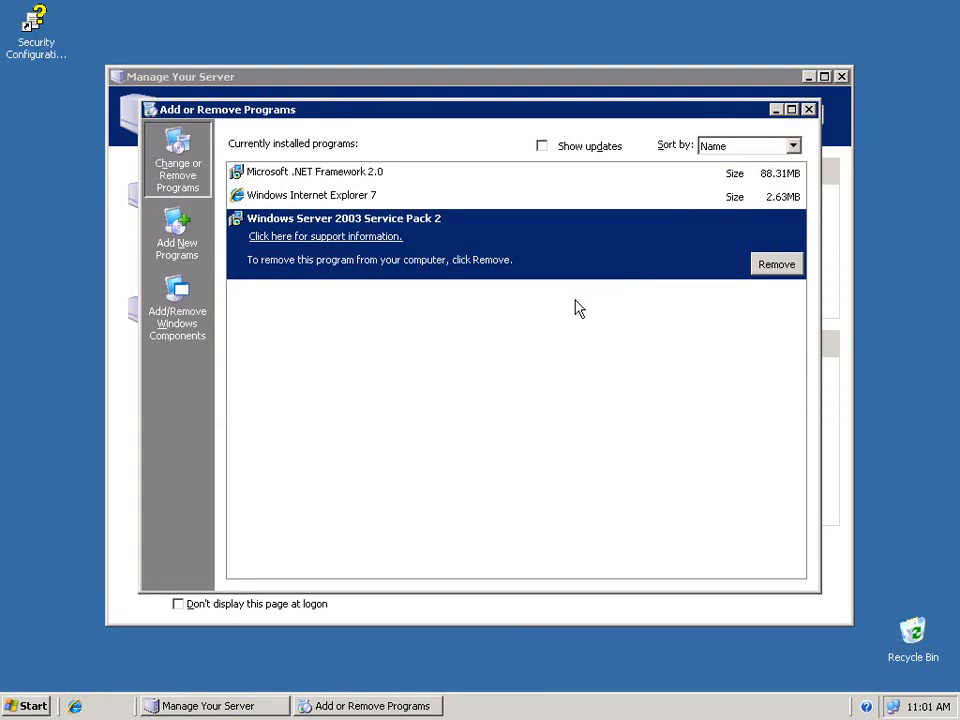
- Reopen Add or Remove Programs from the Control Panel to view the Windows components option, and close it
click(810, 110)
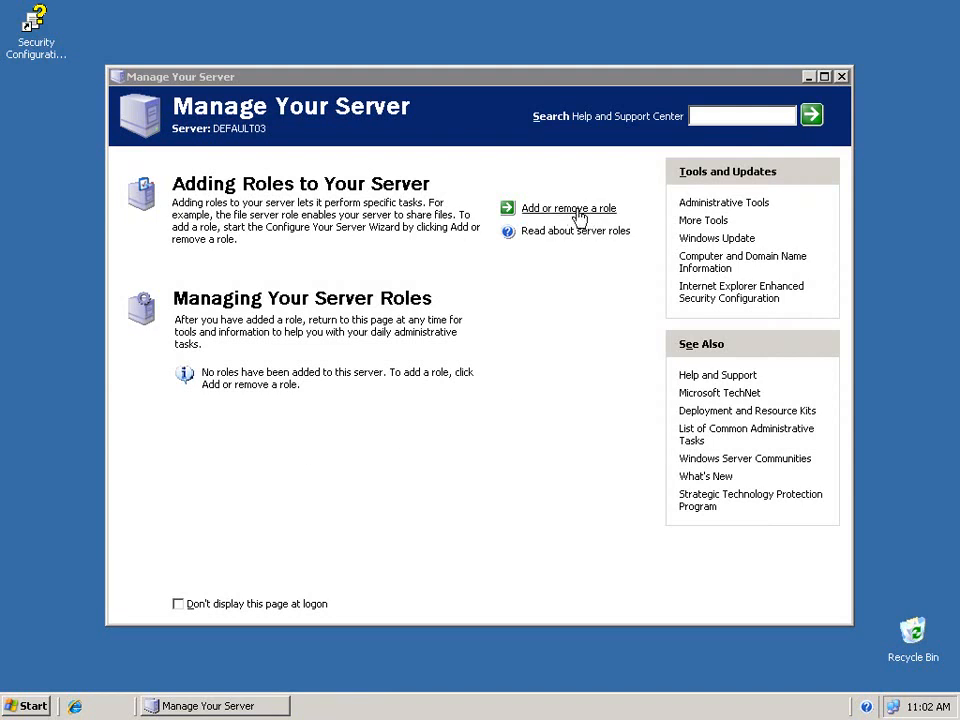
click(30, 709)
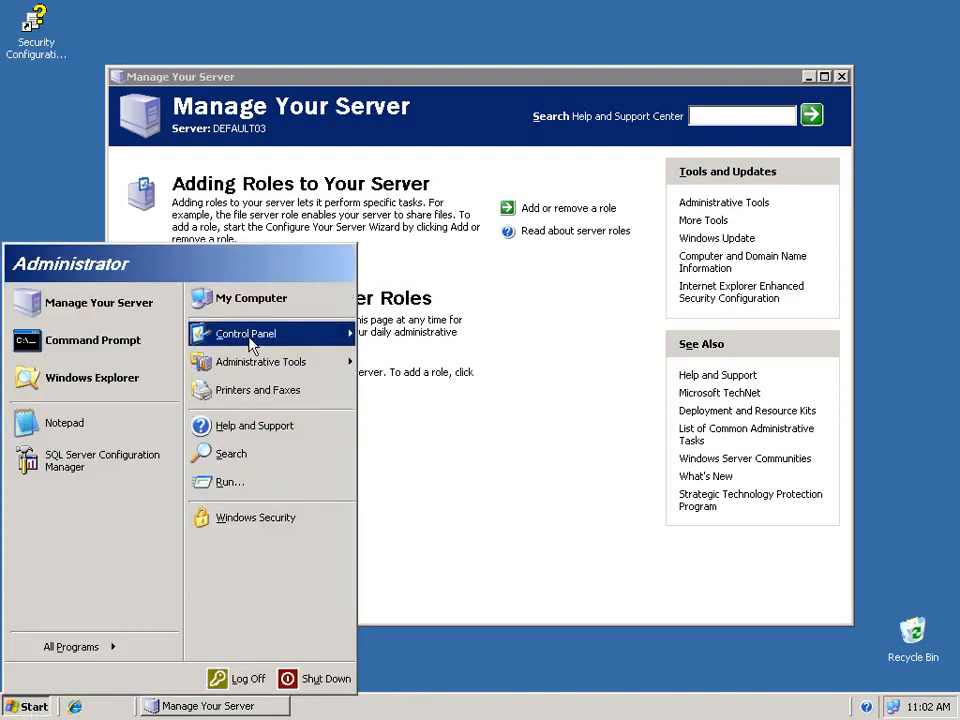
mouse_move(250, 340)
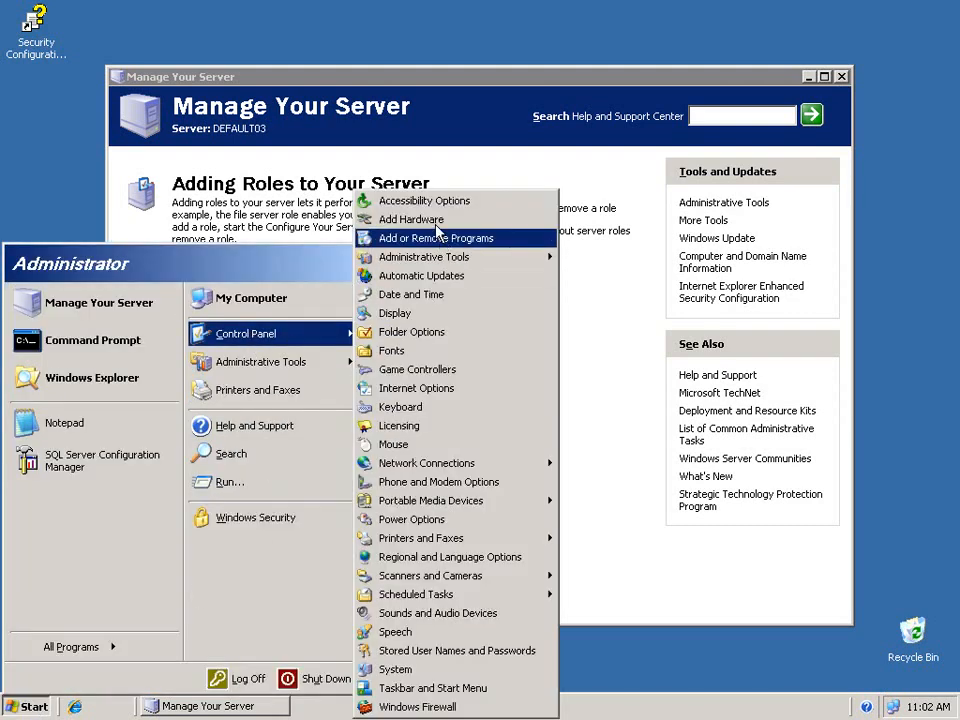
click(434, 240)
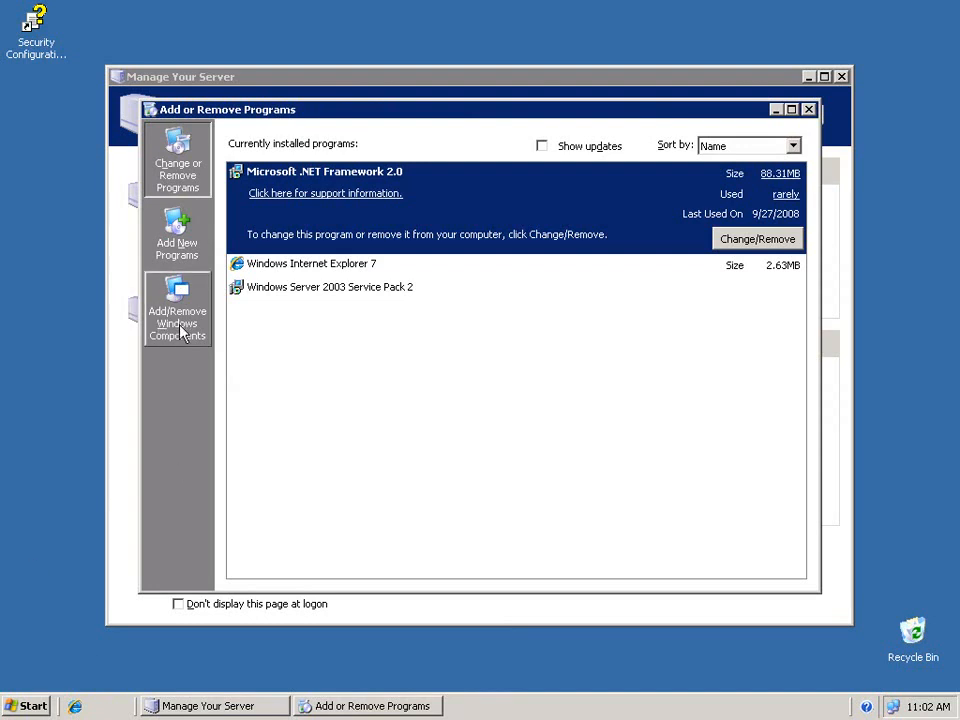
click(809, 109)
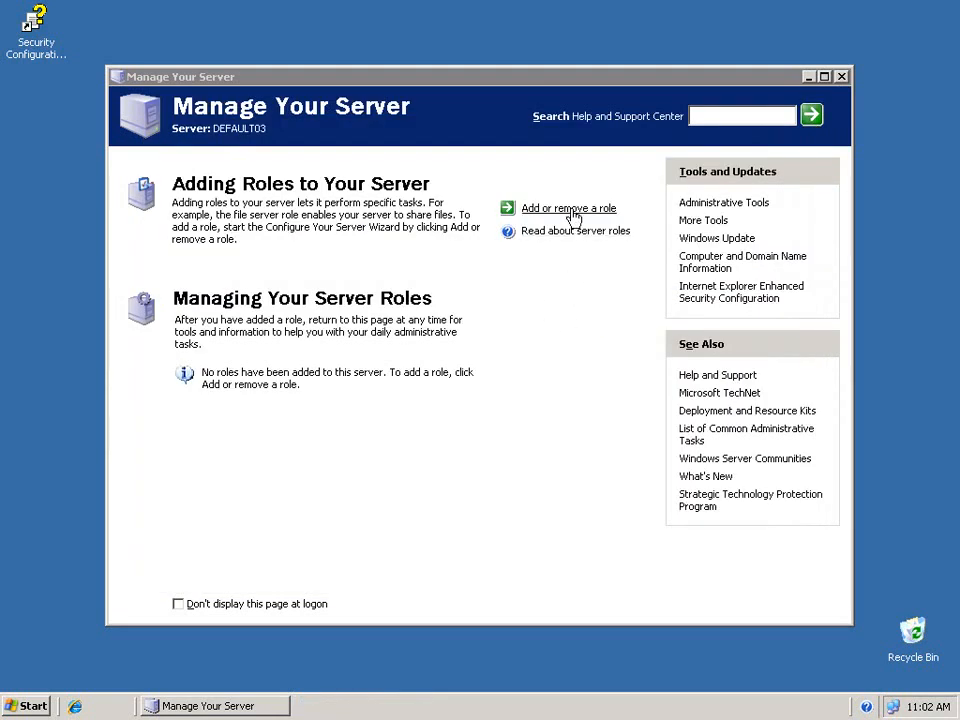
- Start adding a server role and choose Application server (IIS, ASP.NET) as the role
click(605, 210)
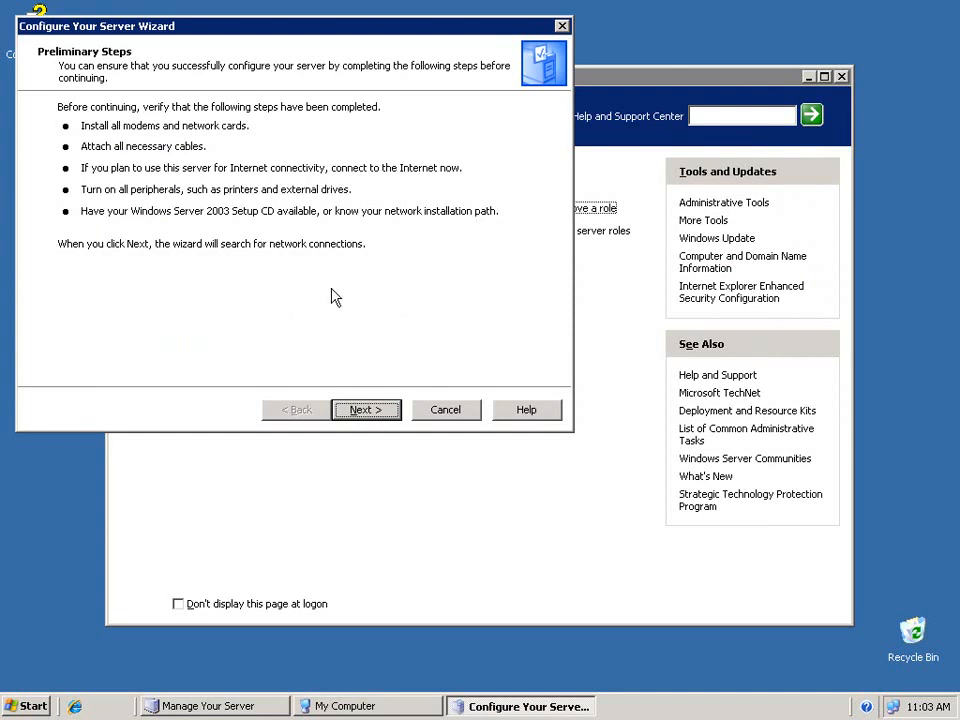
click(366, 410)
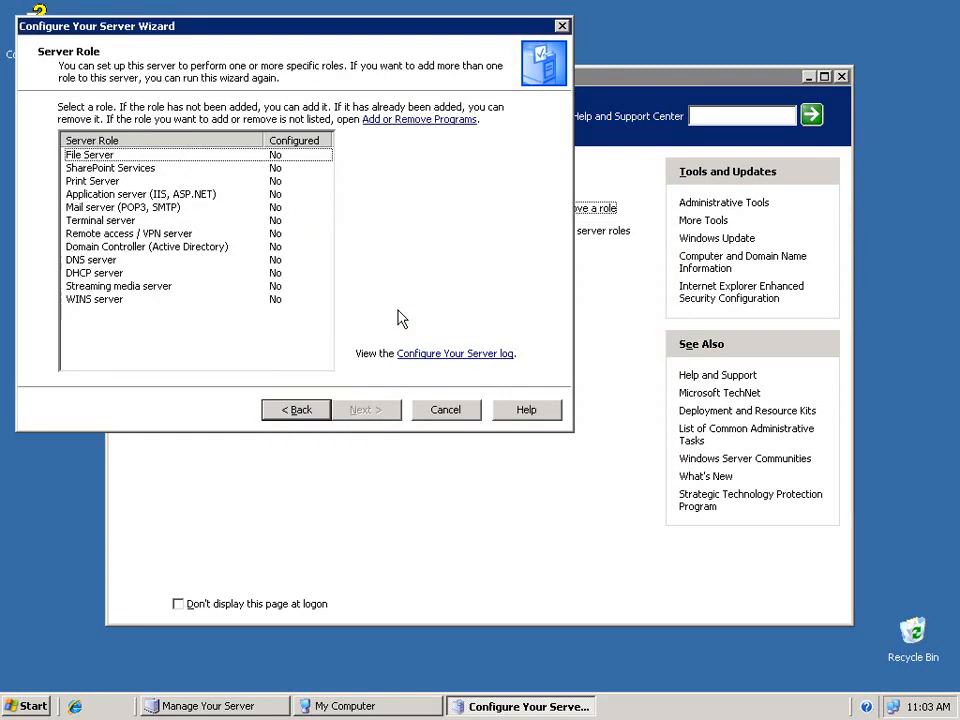
click(211, 198)
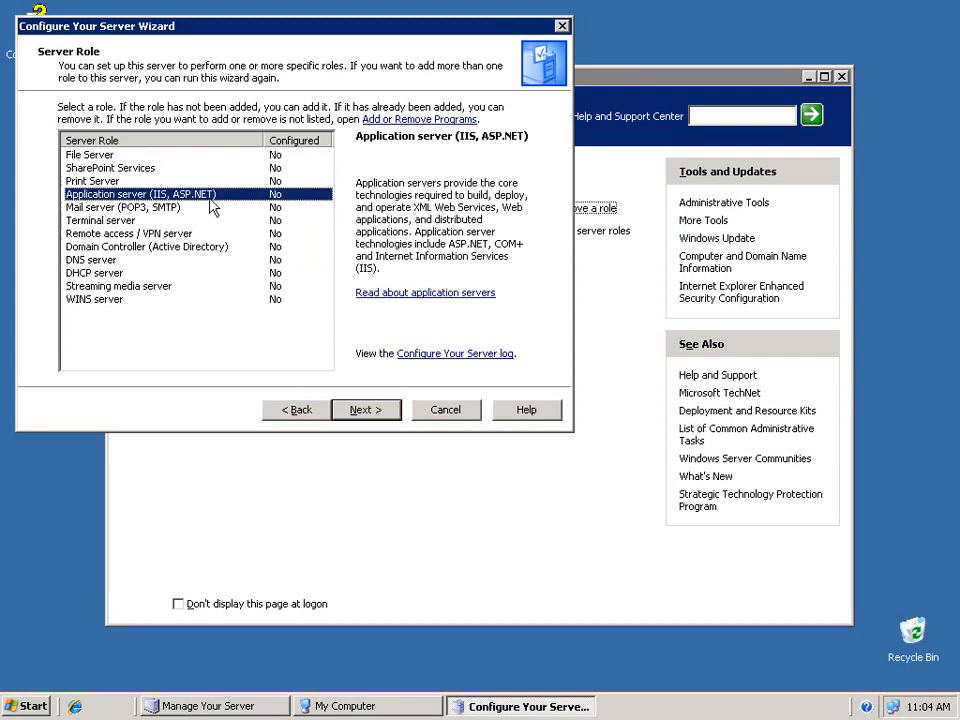
click(370, 412)
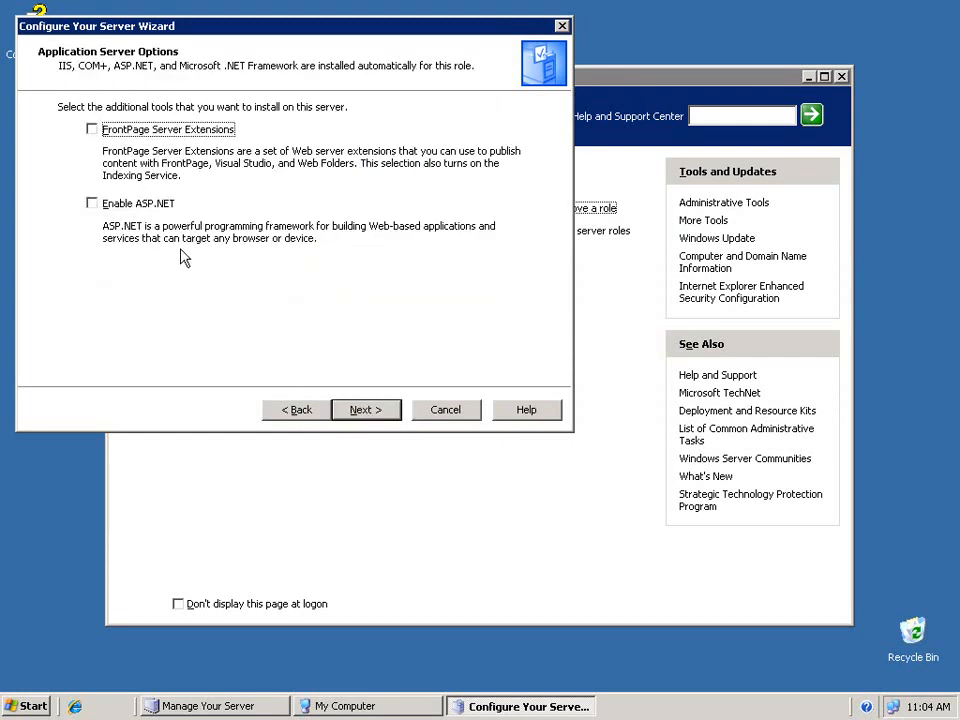
- Enable ASP.NET without FrontPage Server Extensions, install the application server role and finish the wizard
click(168, 207)
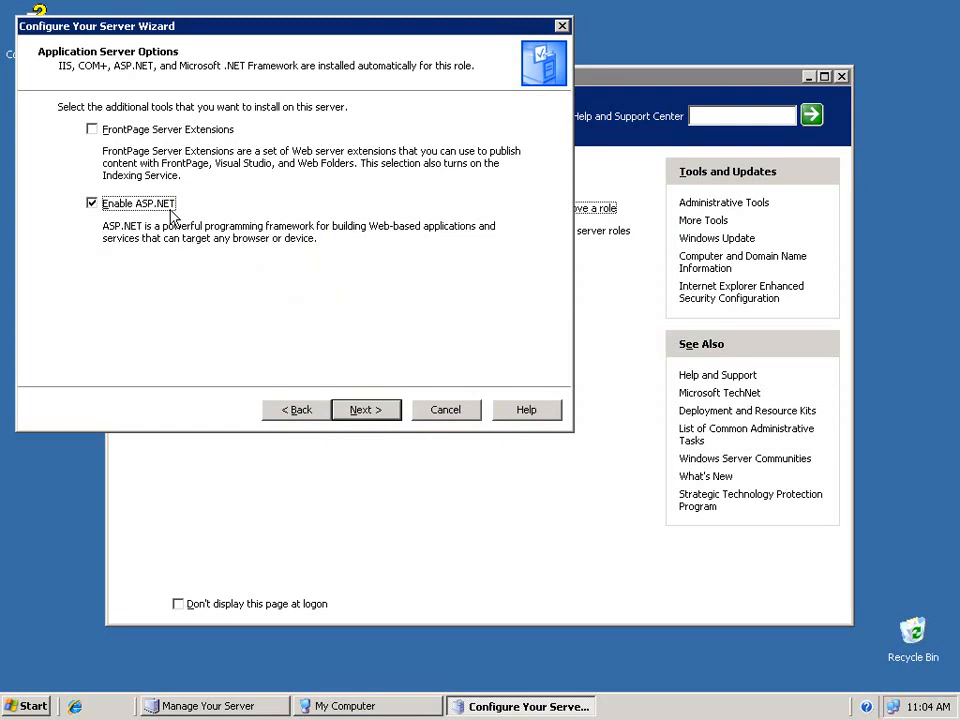
click(374, 414)
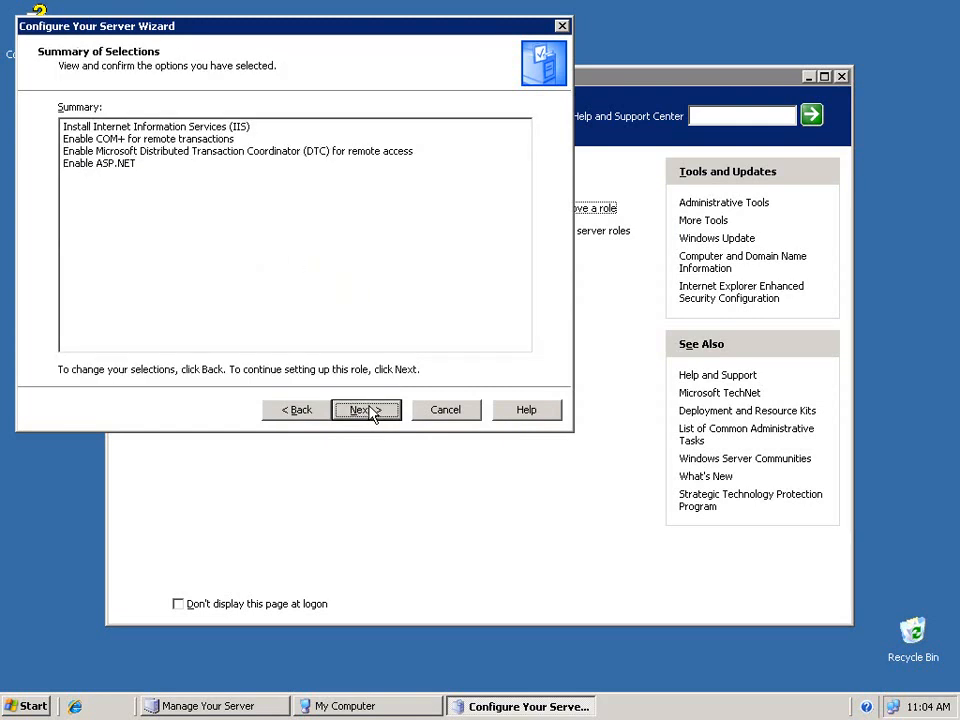
click(377, 410)
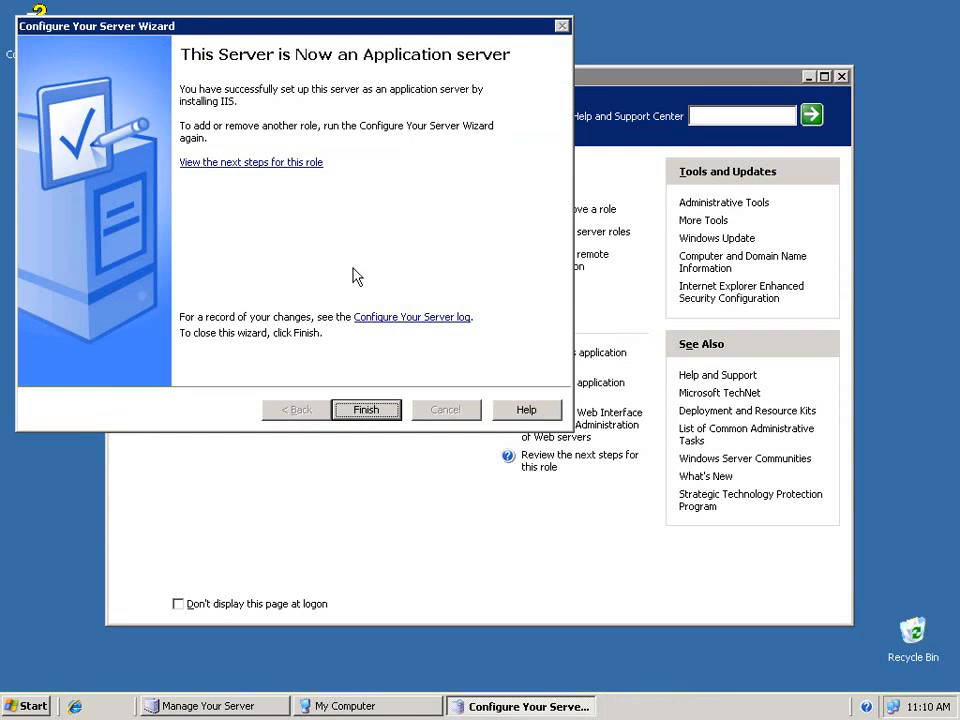
click(370, 414)
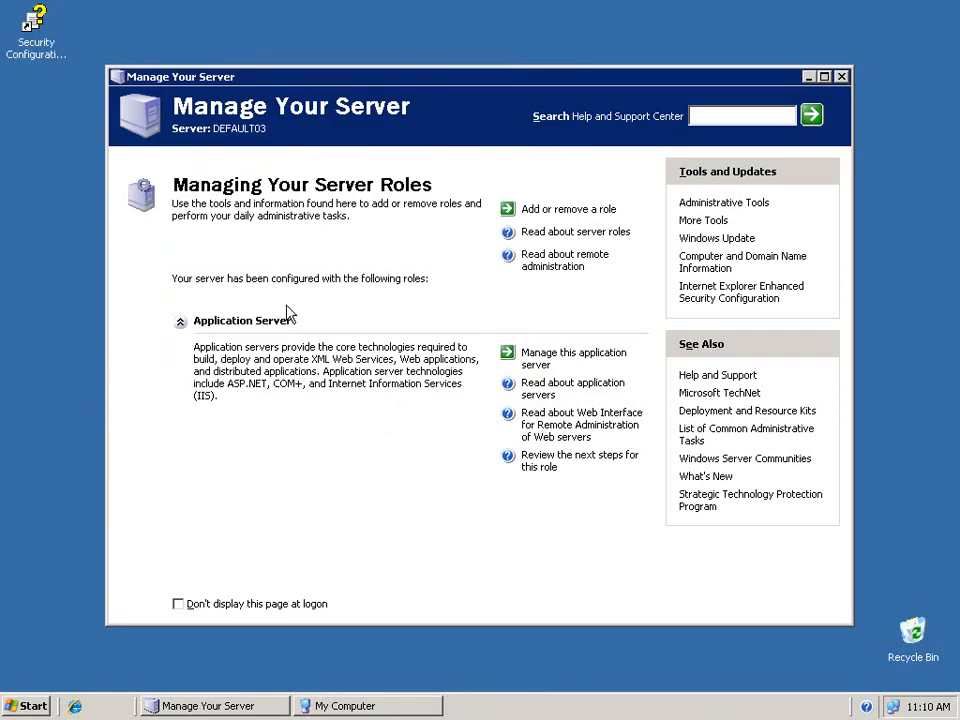
- Run ZoomIt.exe from the C: drive, circle the Application Server role in red and clear the drawing
click(28, 704)
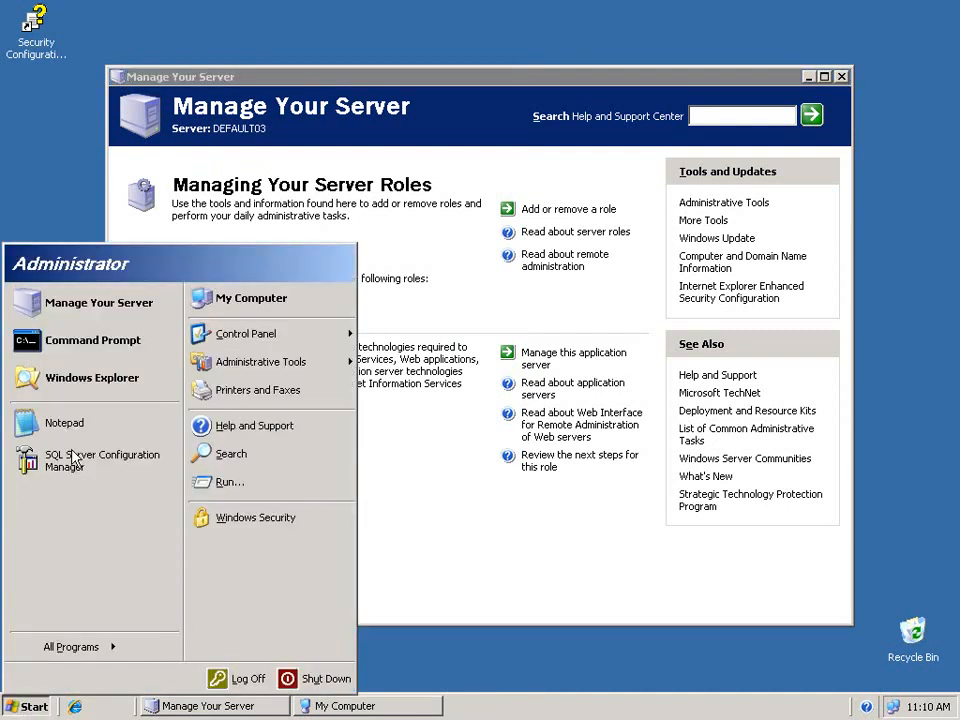
click(72, 388)
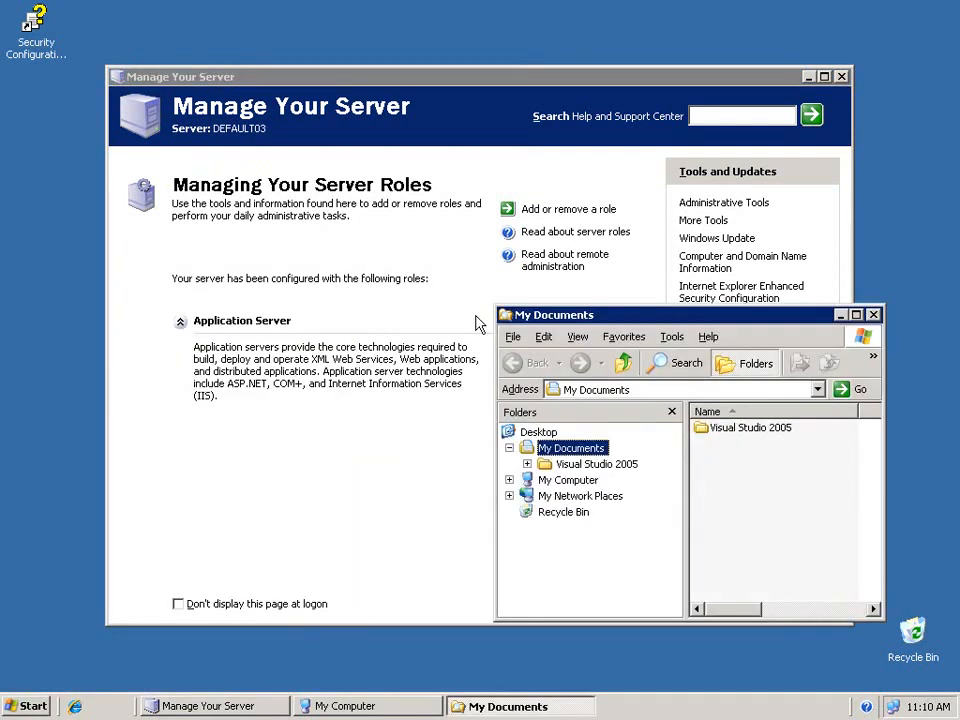
click(563, 481)
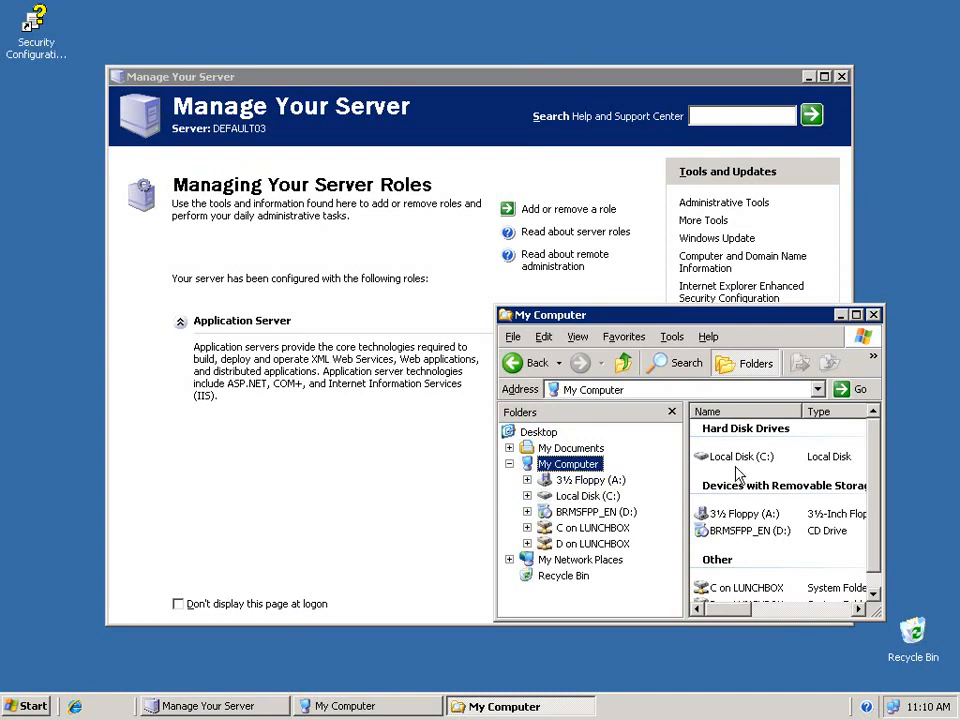
double_click(712, 454)
click(736, 587)
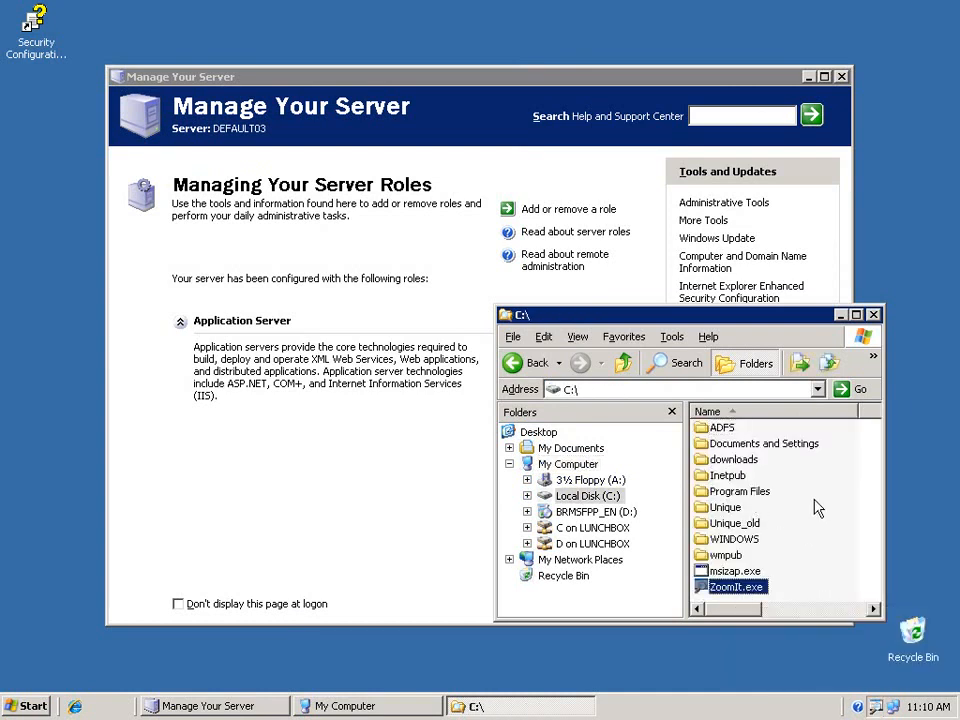
click(874, 316)
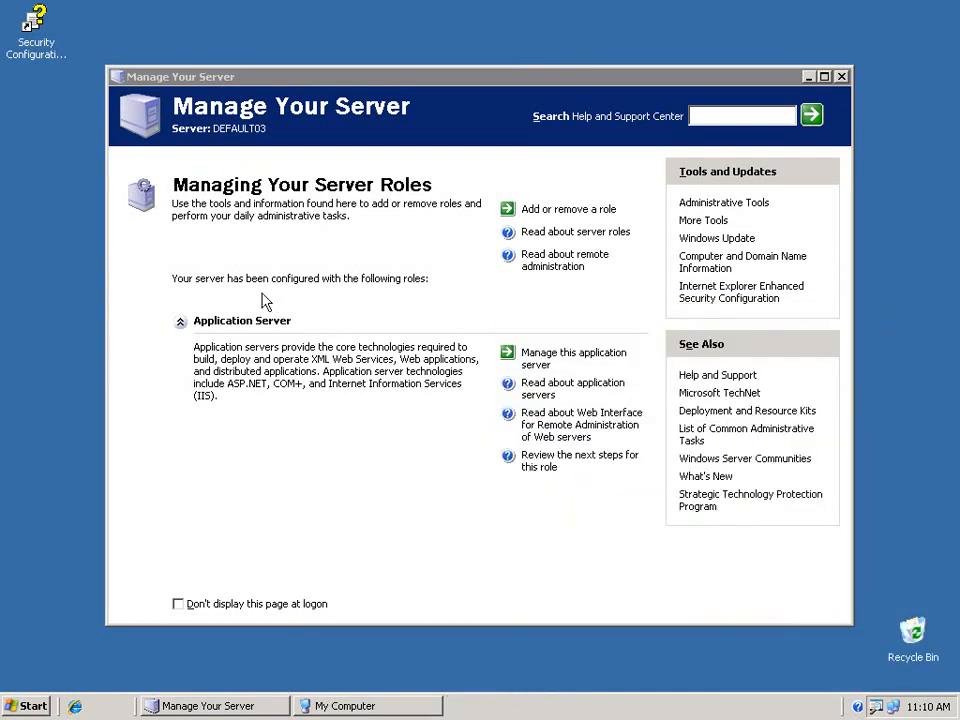
mouse_move(185, 306)
mouse_down()
mouse_move(160, 318)
mouse_move(255, 378)
mouse_move(330, 312)
mouse_move(160, 310)
mouse_up()
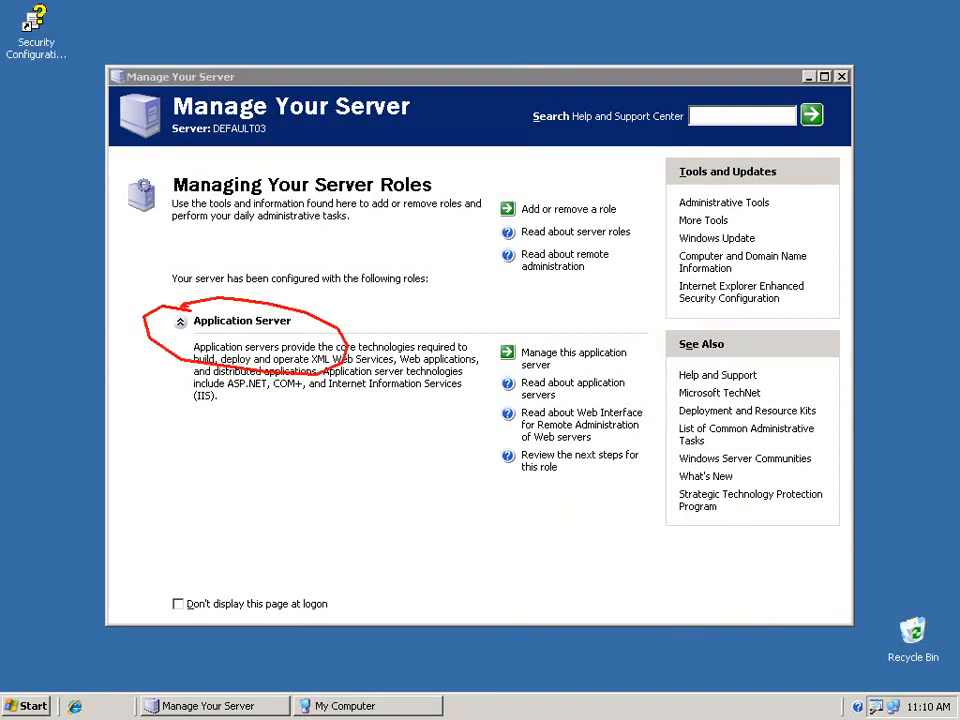
key(Escape)
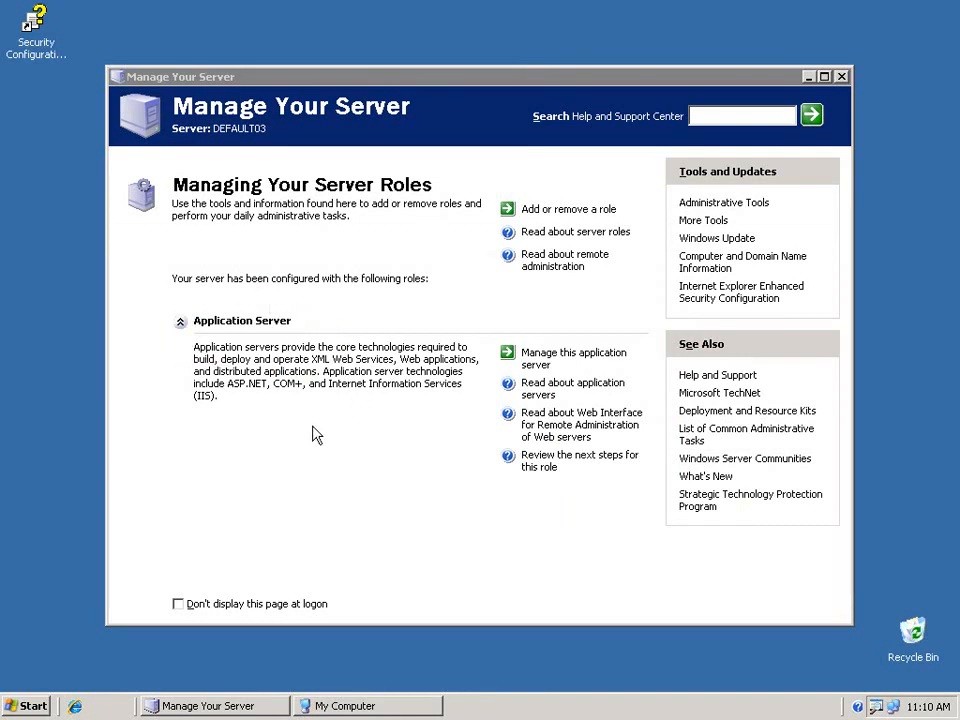
- Open Internet Information Services (IIS) Manager from the administrative tools and shift its window slightly
click(32, 707)
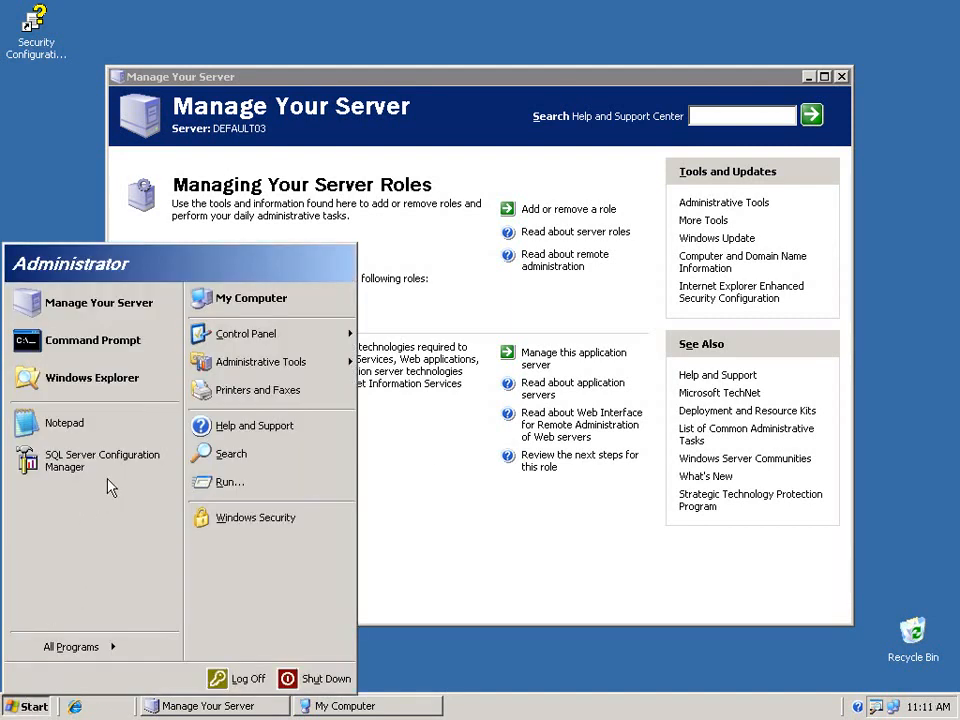
mouse_move(267, 368)
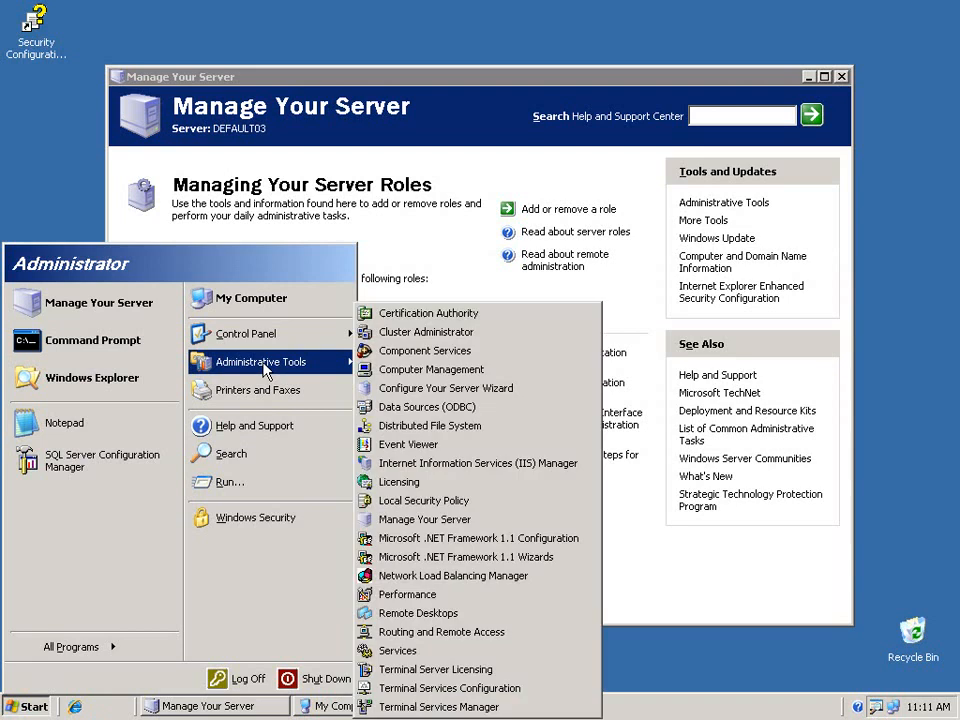
click(447, 466)
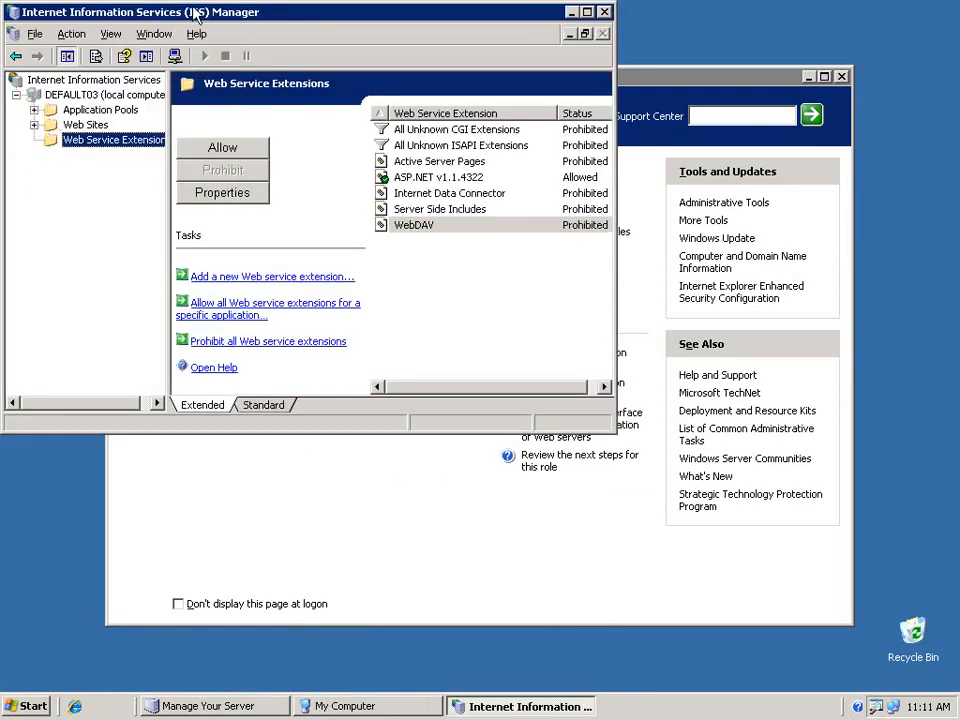
drag(196, 12, 242, 20)
- Expand Web Sites and Application Pools in IIS Manager and view the applications in DefaultAppPool
click(80, 133)
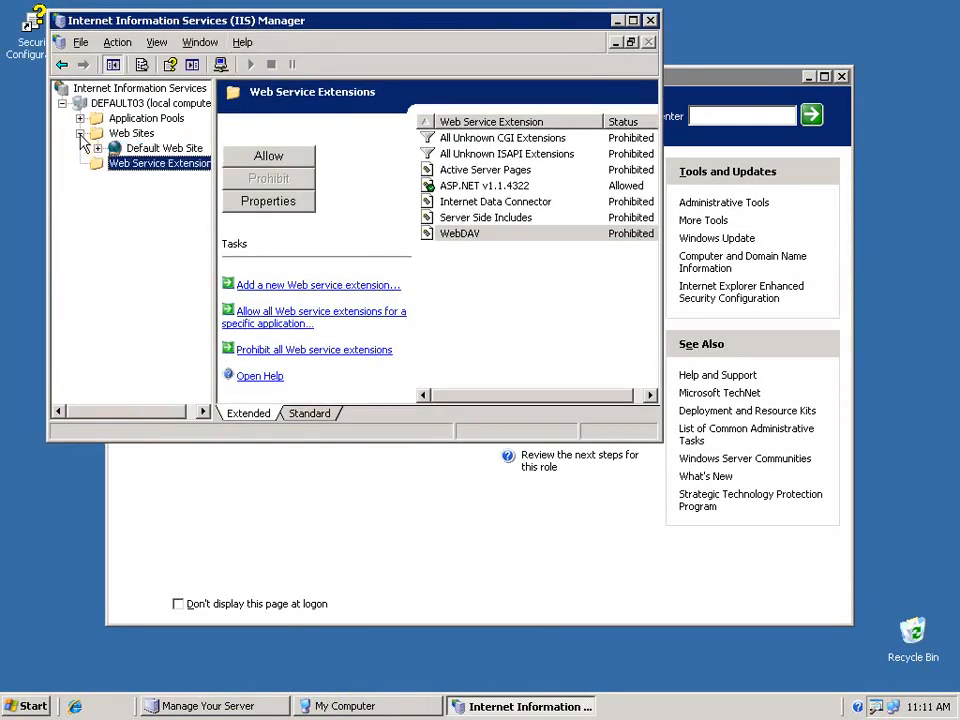
click(80, 118)
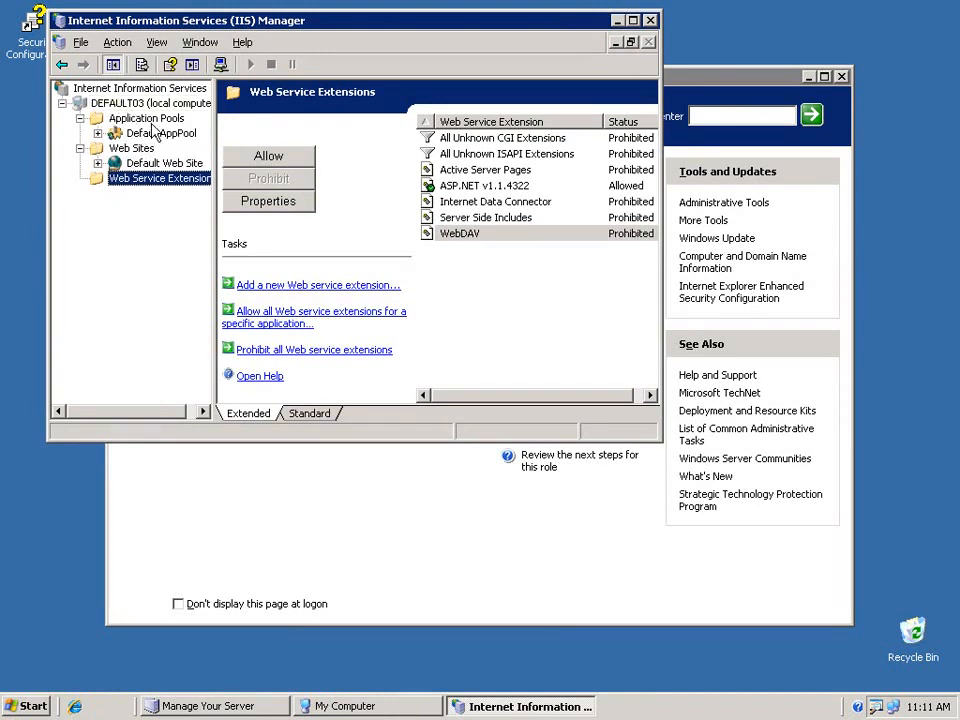
click(150, 120)
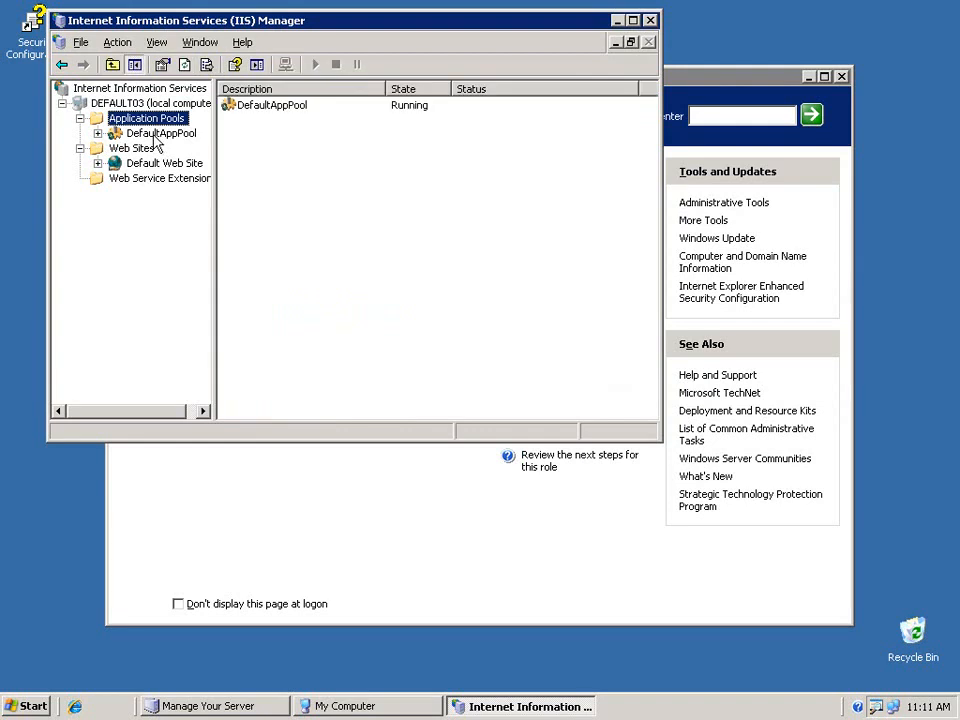
click(152, 135)
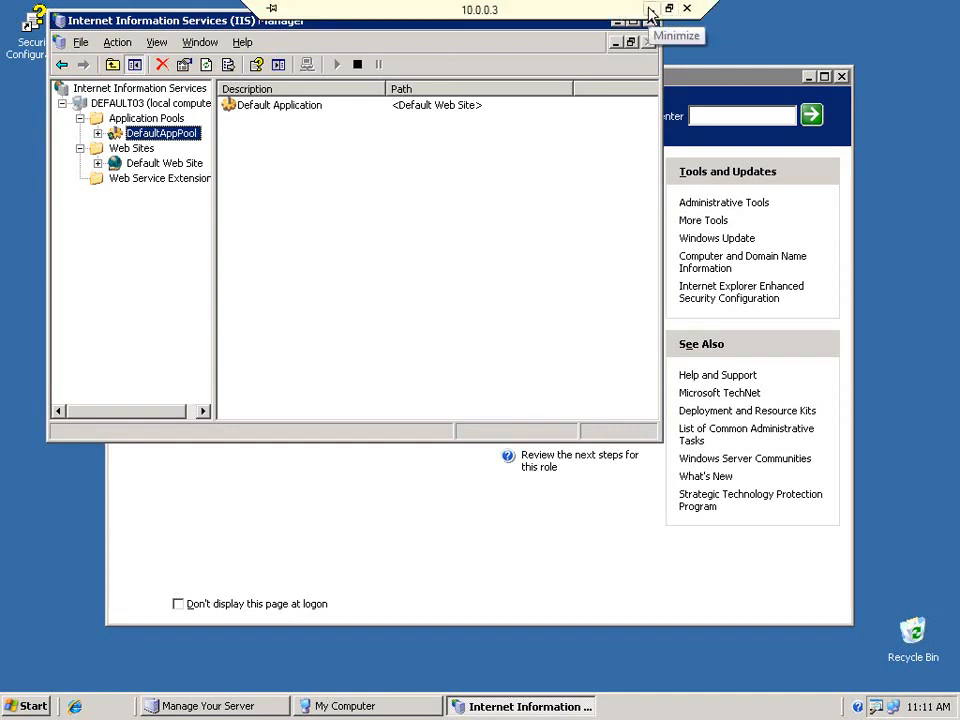
- Minimize this remote session, switch to the uniqueglobal.net Remote Desktop session and highlight w3wp.exe among the Task Manager processes
click(651, 11)
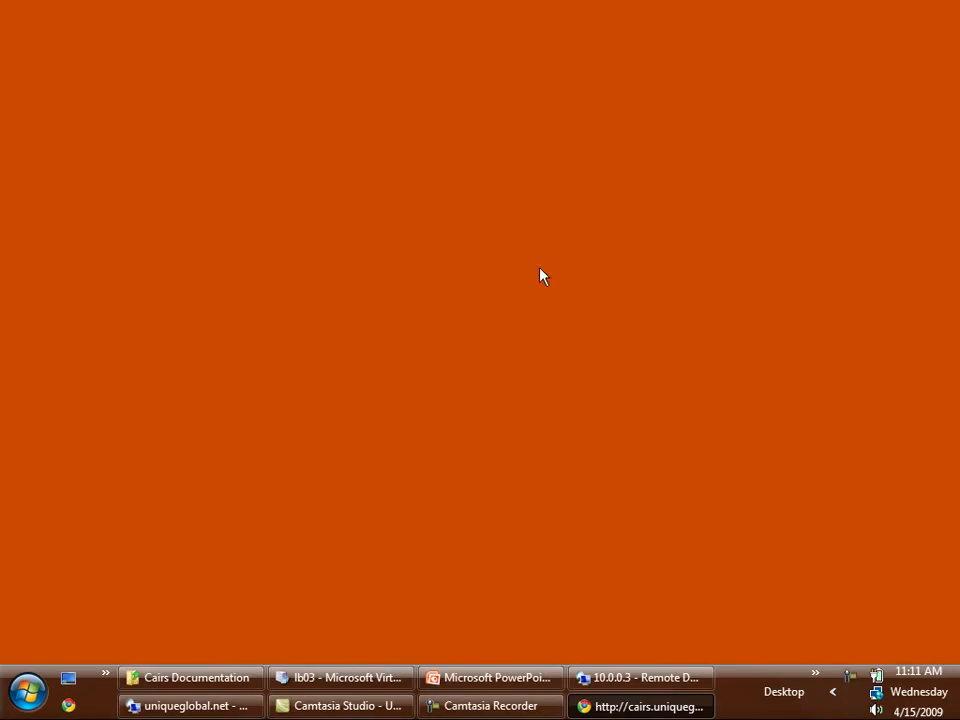
click(199, 708)
click(428, 391)
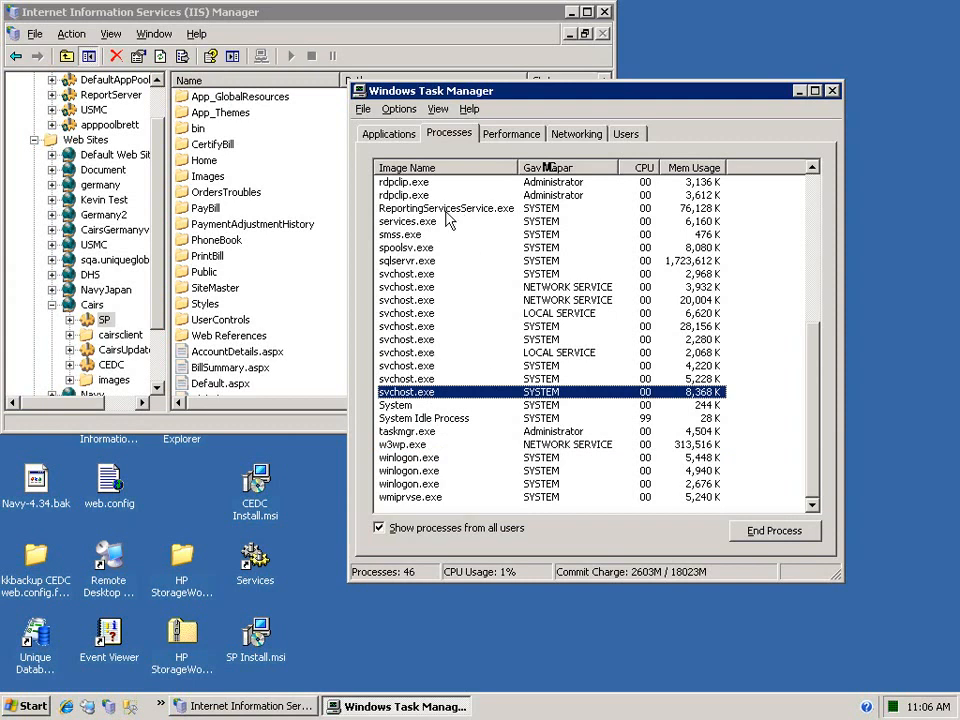
click(398, 457)
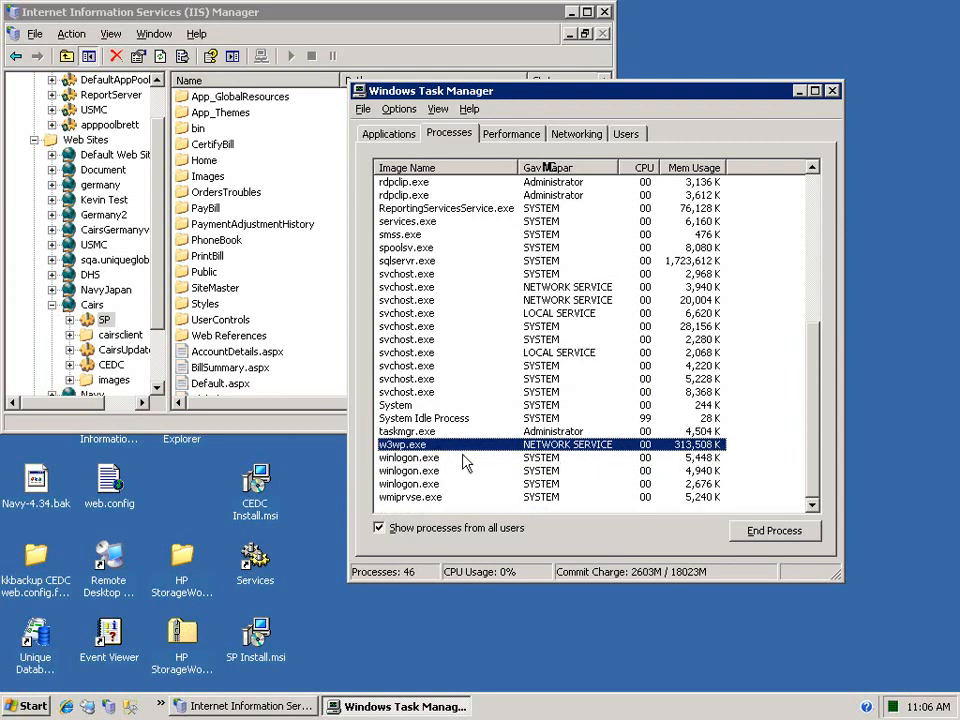
- Examine the applications assigned to DefaultAppPool in this server's IIS Manager, along with its application pools and web sites
click(118, 128)
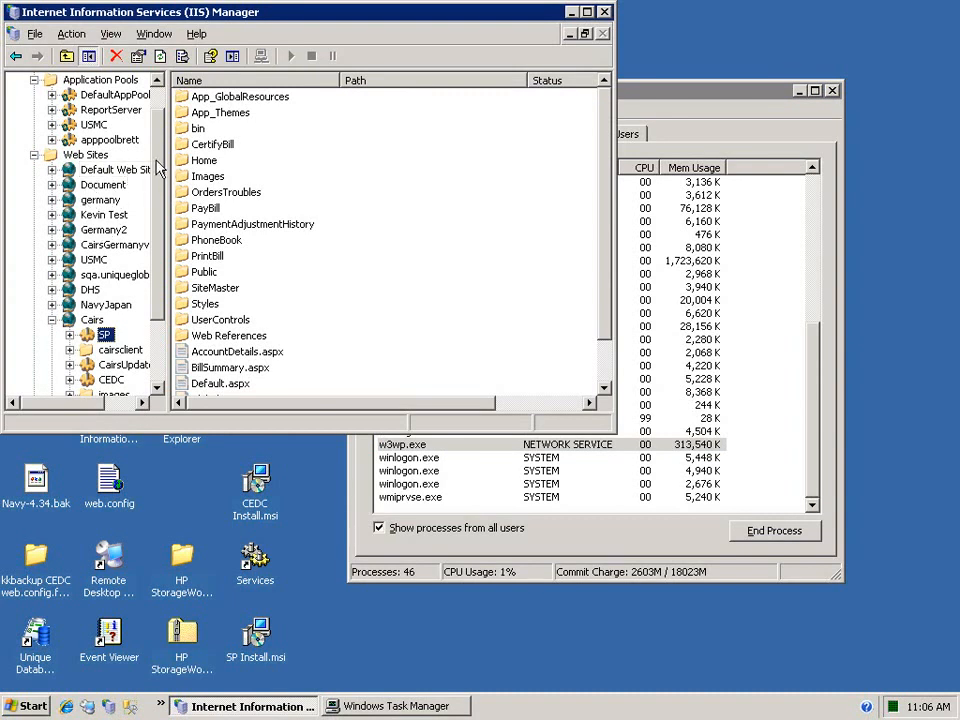
scroll(158, 143, up, 1)
scroll(158, 143, up, 1)
click(100, 124)
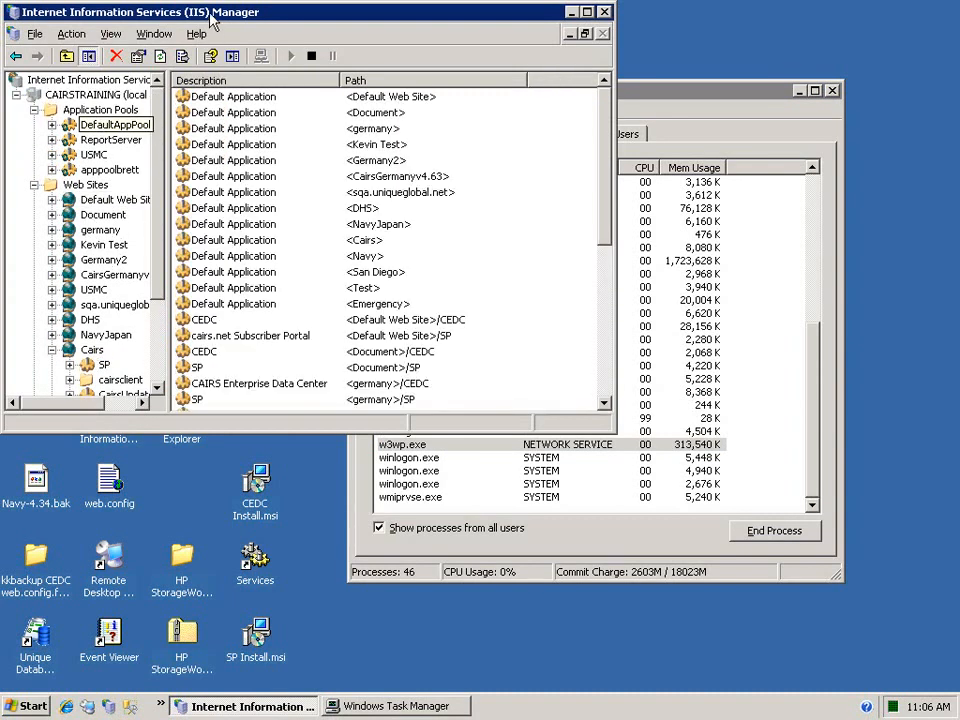
drag(237, 22, 262, 27)
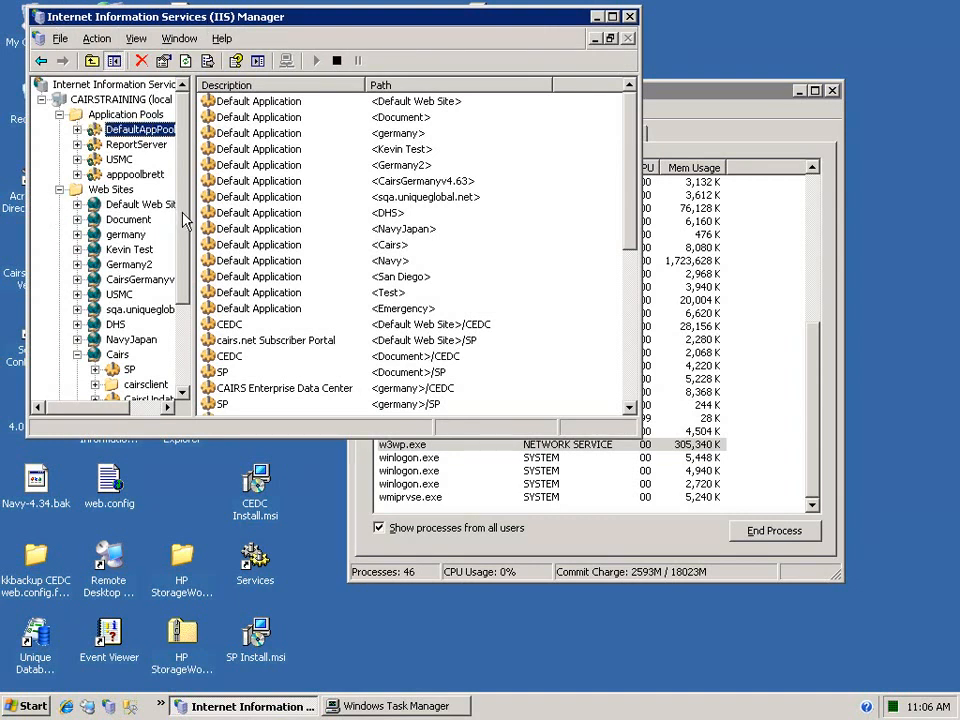
scroll(183, 220, down, 3)
scroll(183, 220, up, 2)
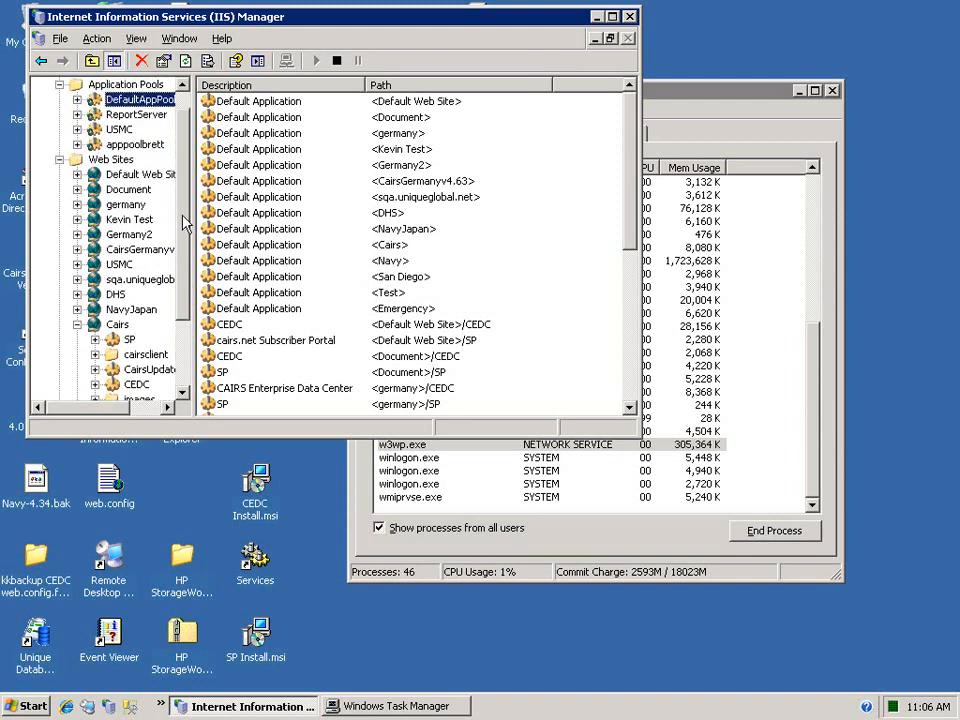
scroll(185, 222, up, 1)
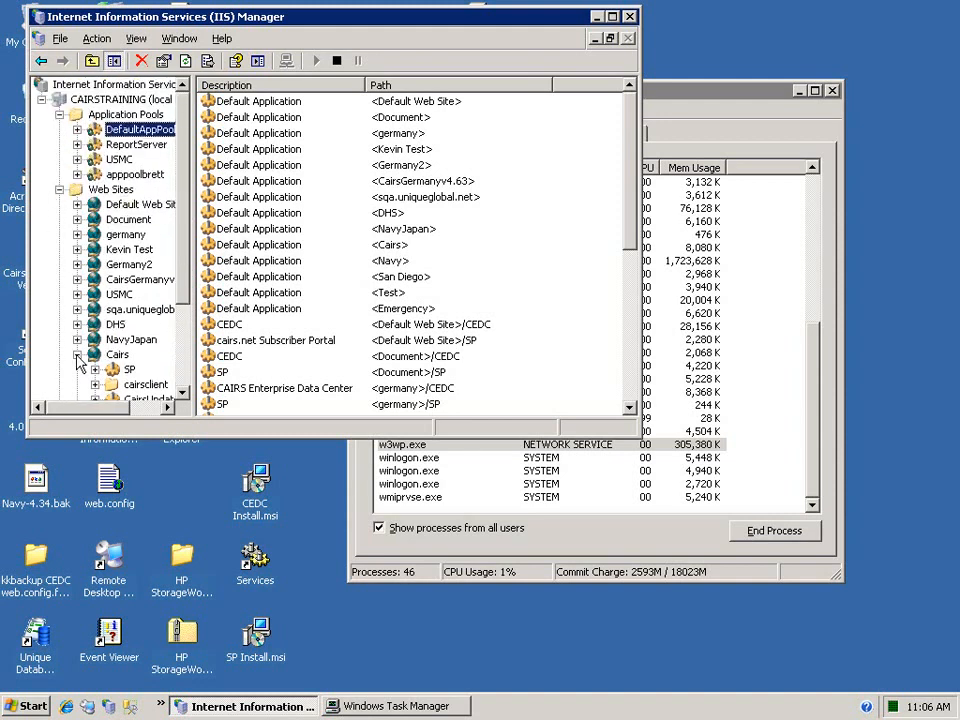
- View the DefaultAppPool applications, the w3wp.exe process in Task Manager, and the applications assigned to the USMC application pool
click(128, 130)
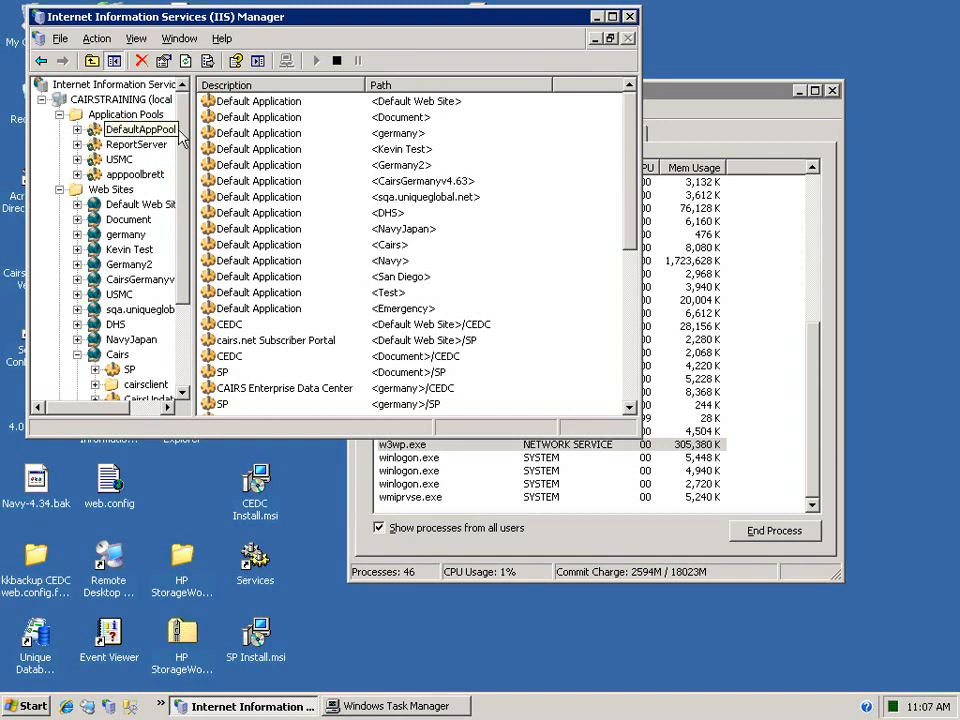
click(676, 98)
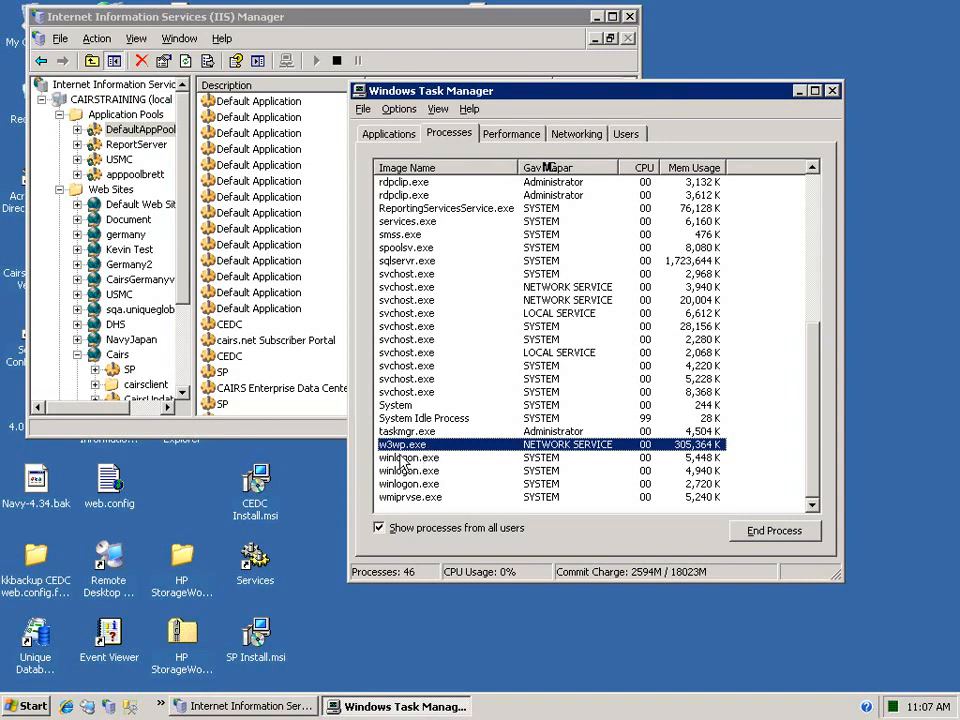
click(118, 159)
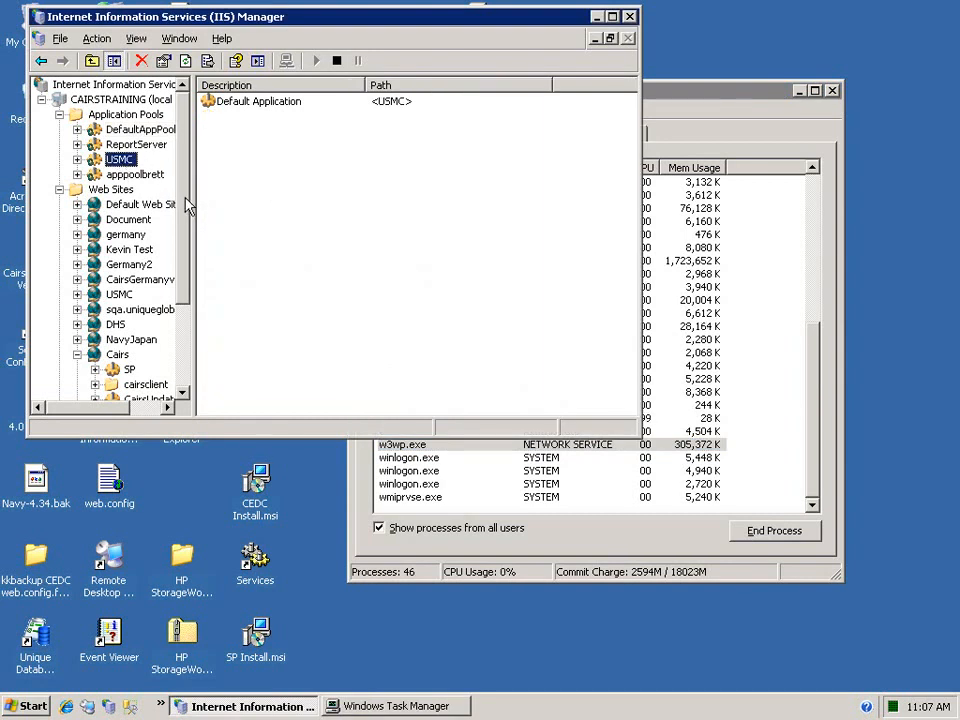
- Assign the SP virtual directory under the Cairs web site to the USMC application pool in its properties
scroll(140, 175, down, 2)
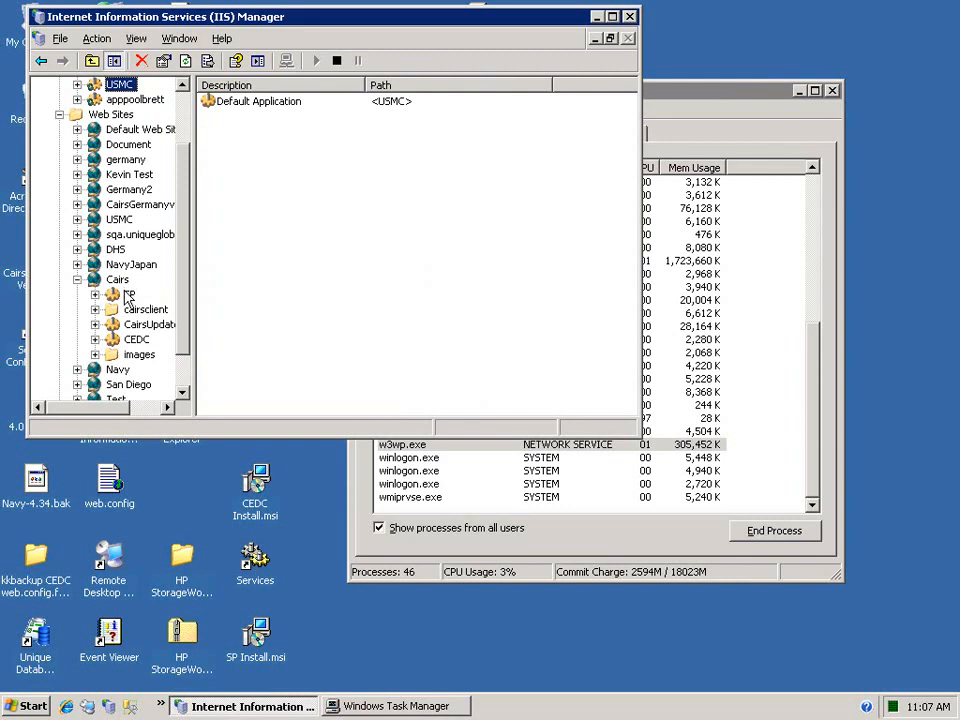
click(122, 293)
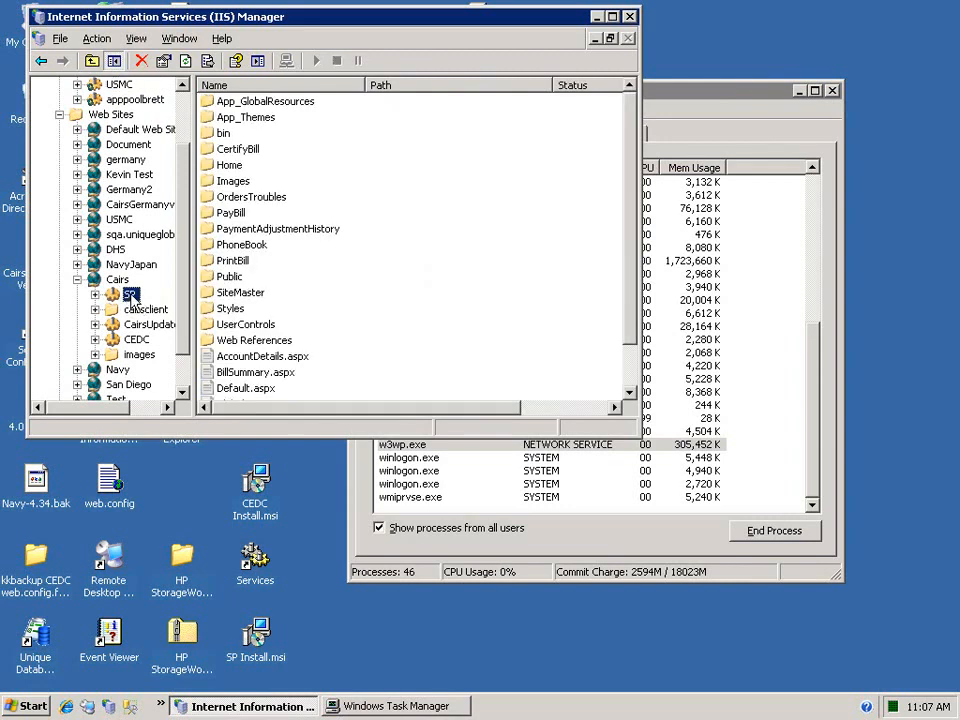
right_click(129, 297)
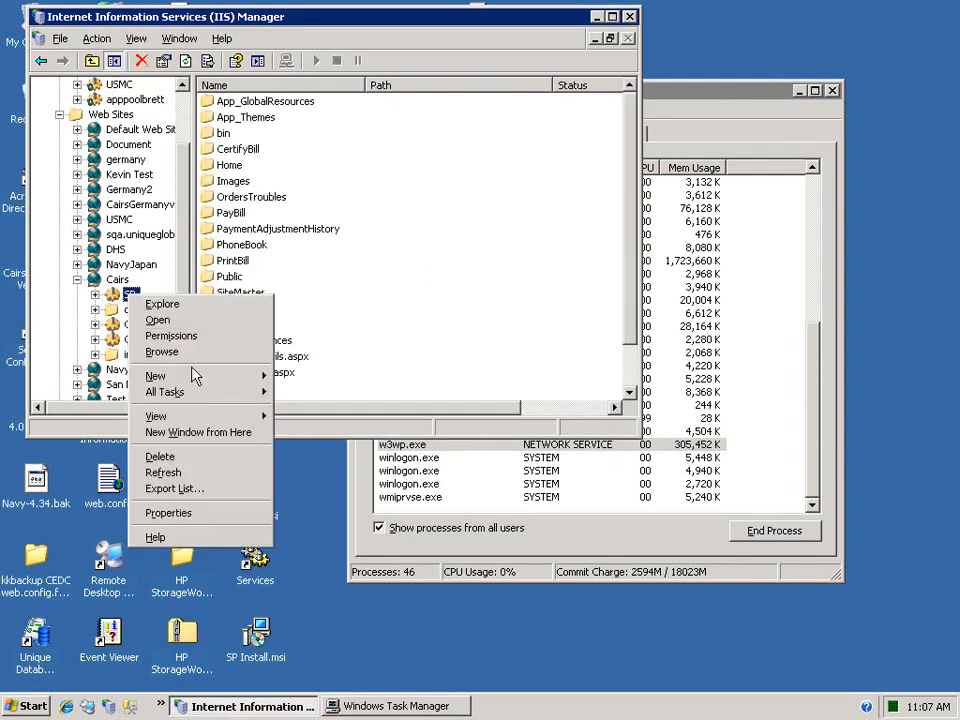
click(168, 513)
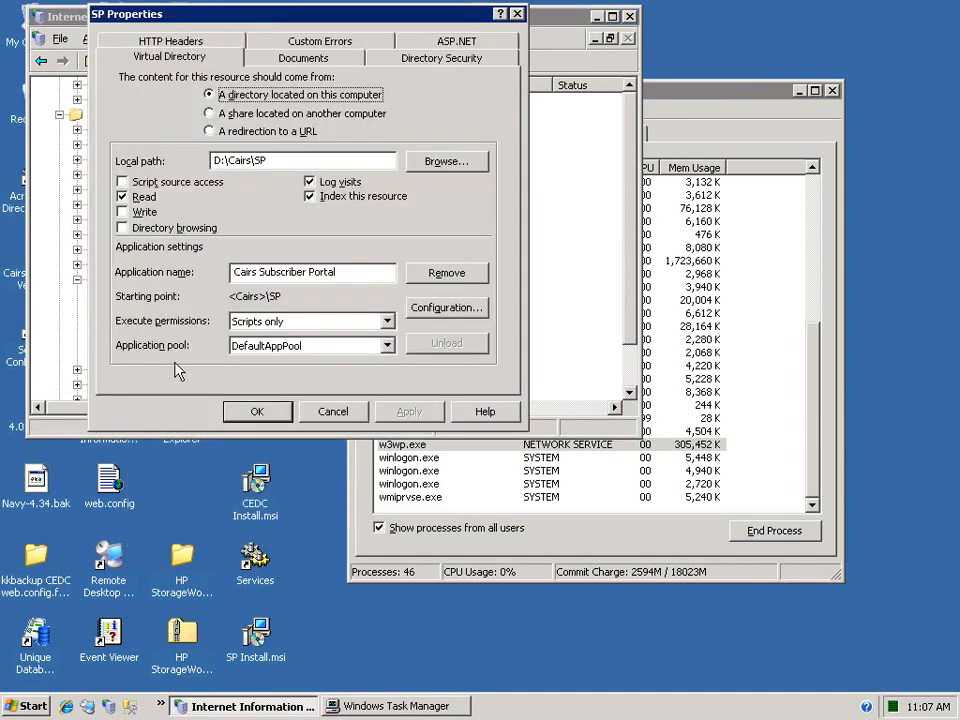
click(330, 346)
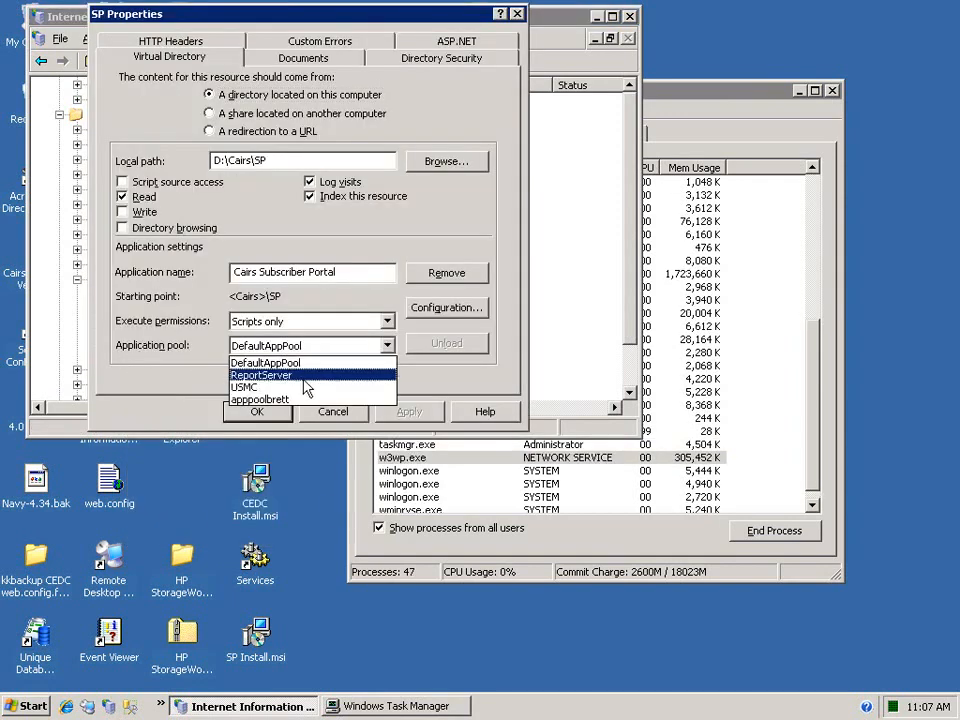
click(243, 388)
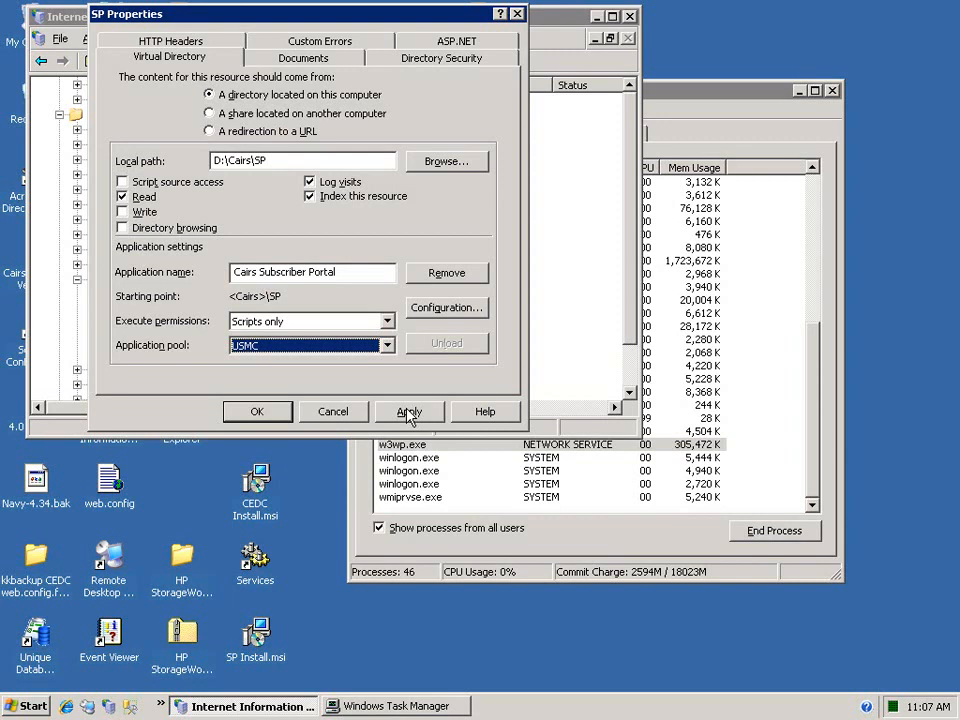
click(408, 412)
click(255, 411)
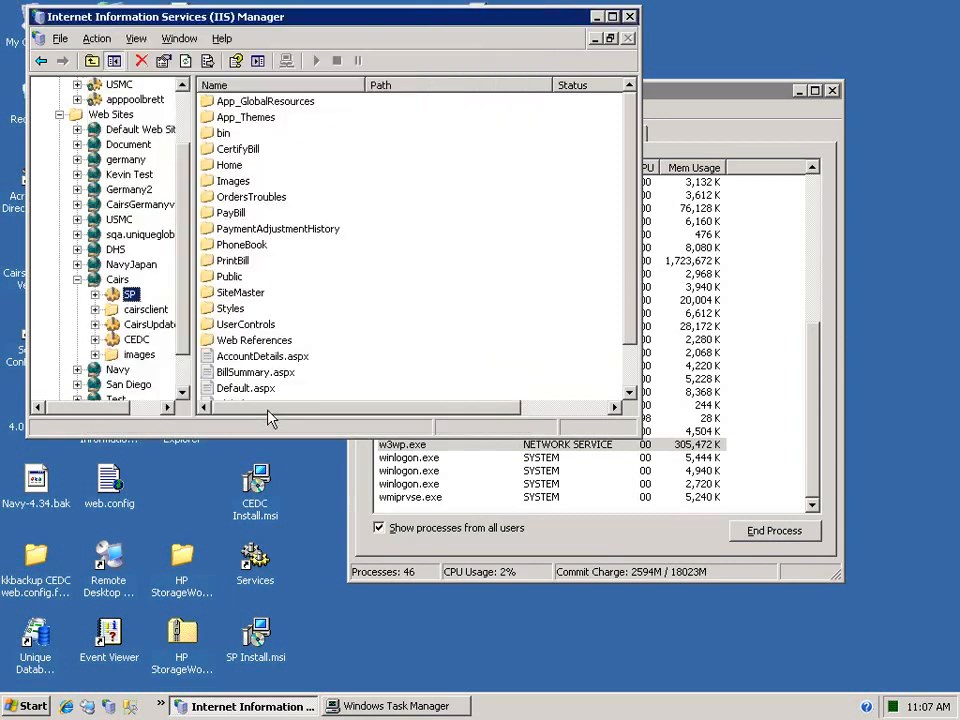
- Reload the cairs.uniqueglobal.net subscriber portal past the DoD warning, then examine the second w3wp.exe process in Task Manager against the SP application
click(397, 461)
key(Up)
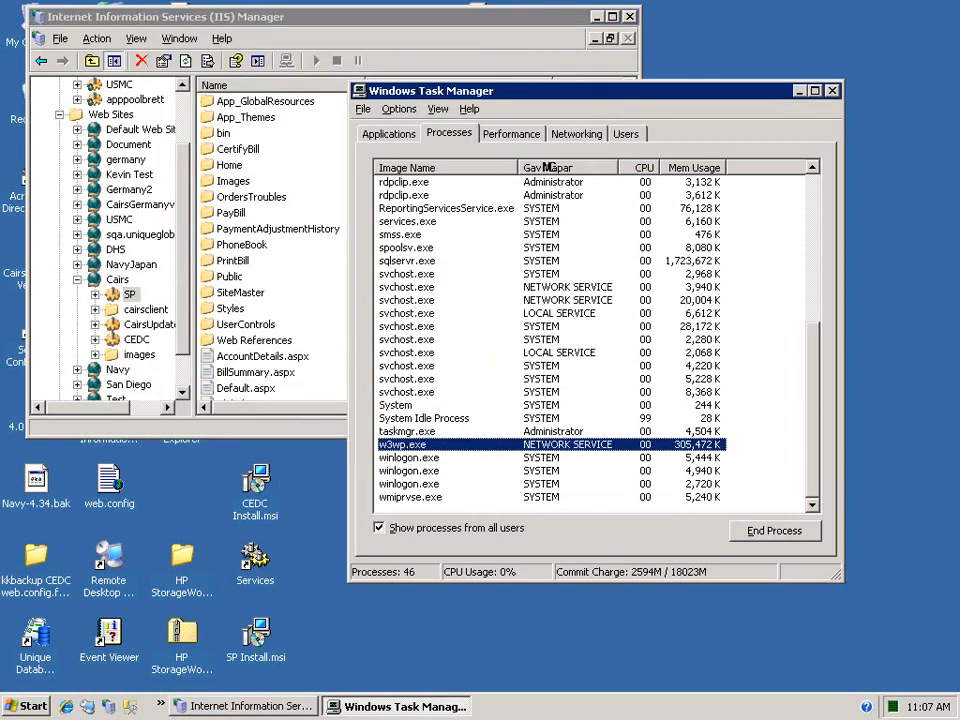
drag(959, 156, 402, 74)
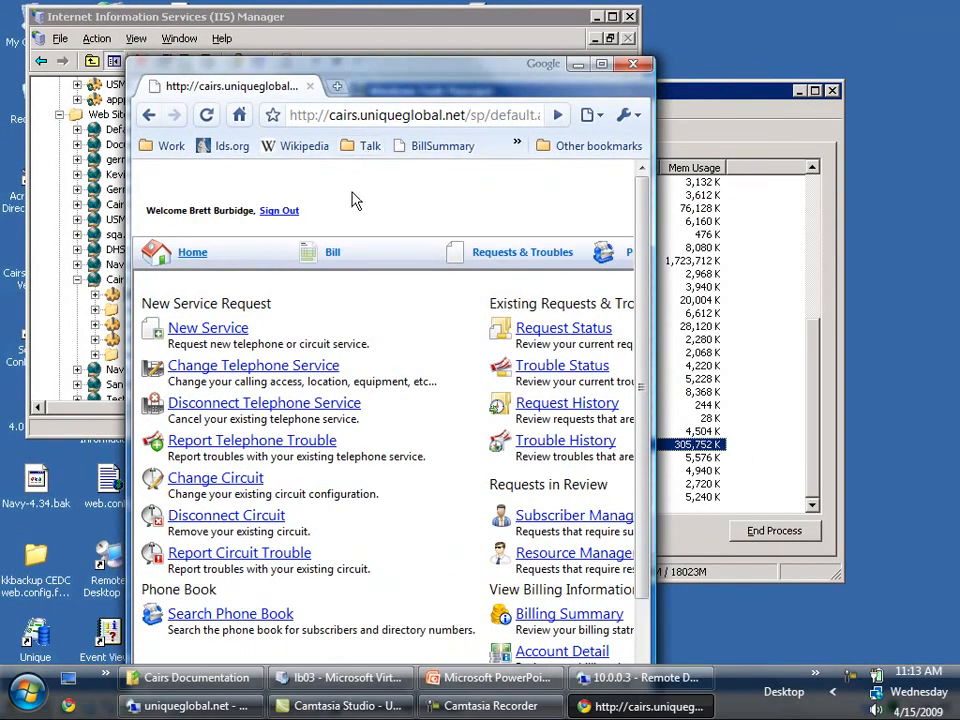
key(F5)
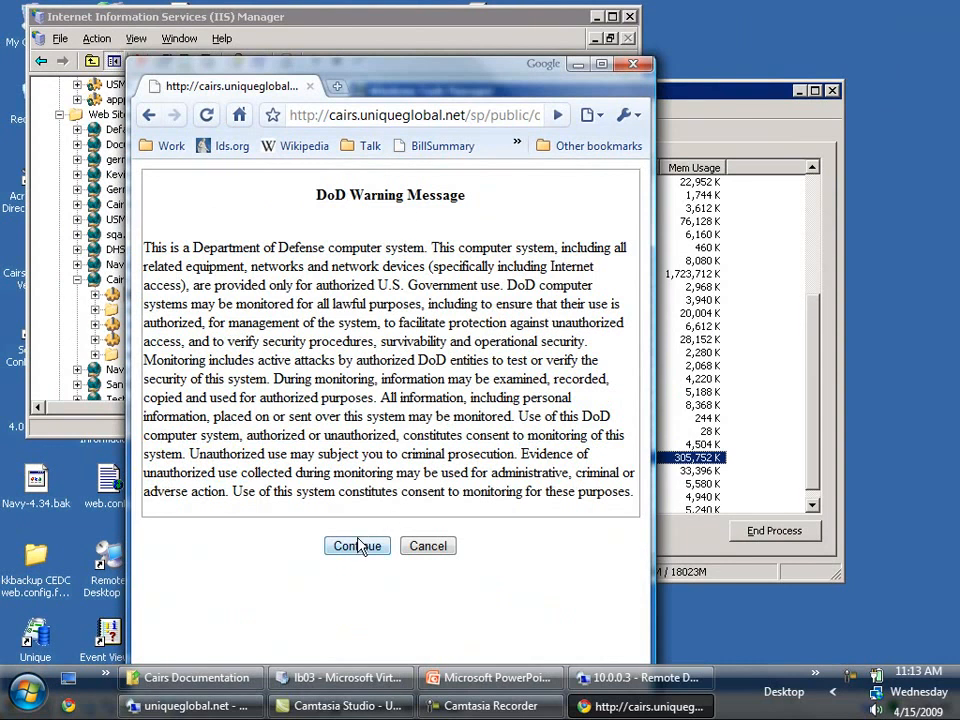
click(357, 549)
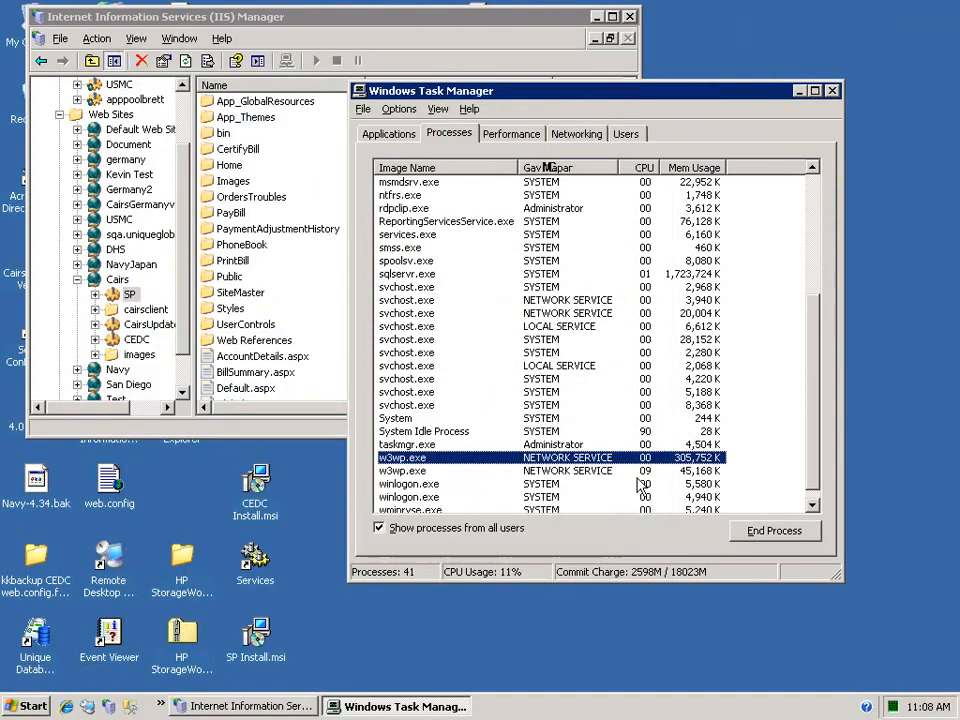
click(388, 471)
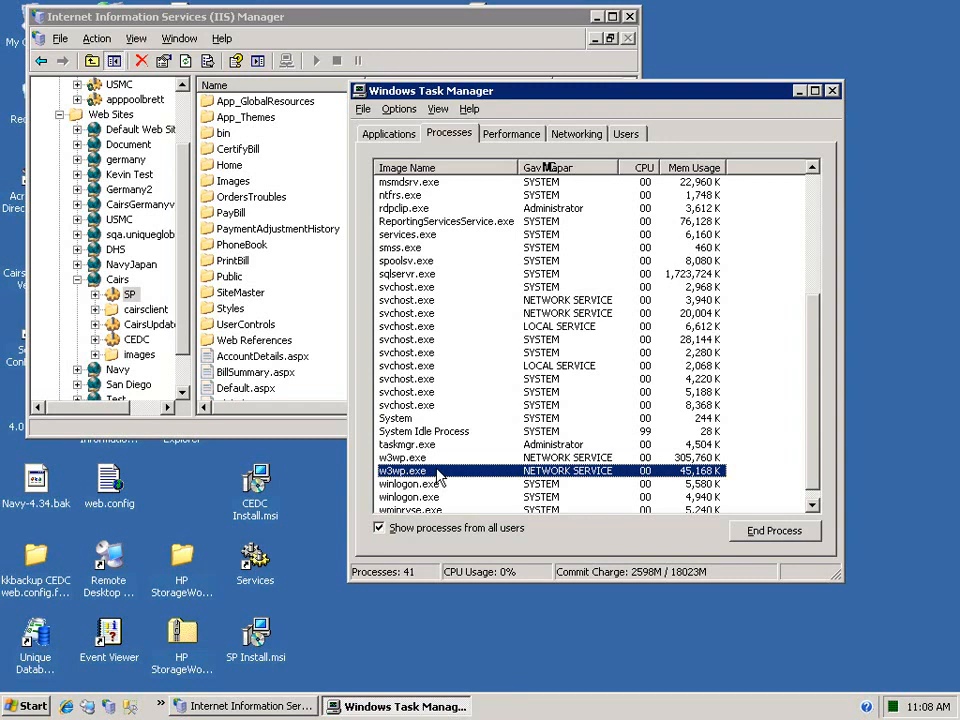
click(127, 296)
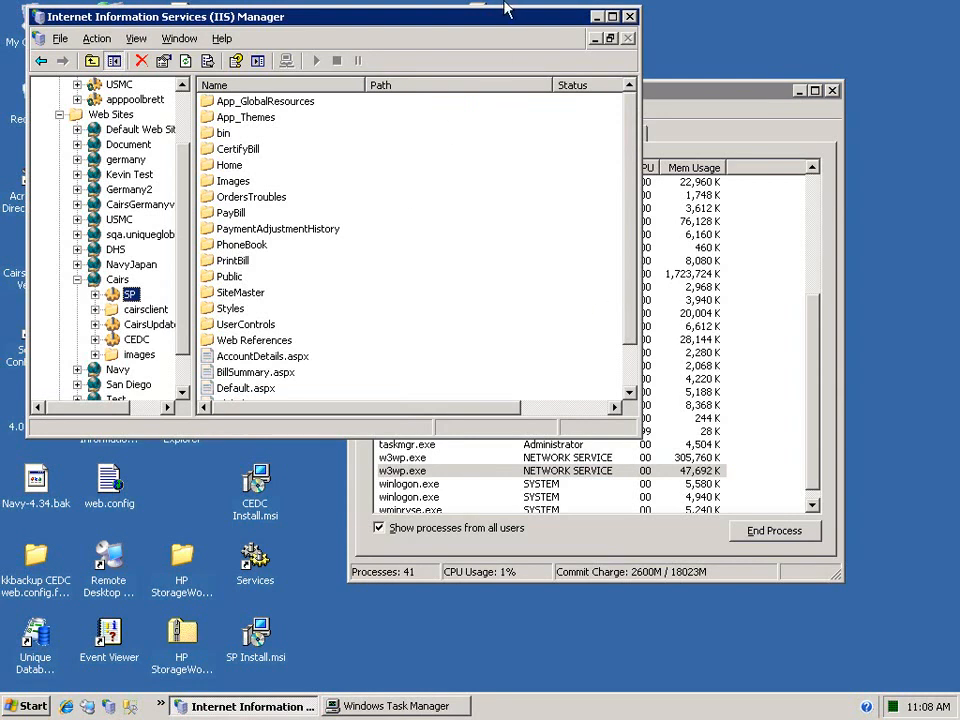
- Switch to the 10.0.0.3 Remote Desktop session and add an application pool named CairsAppPool with default settings in IIS Manager
click(653, 18)
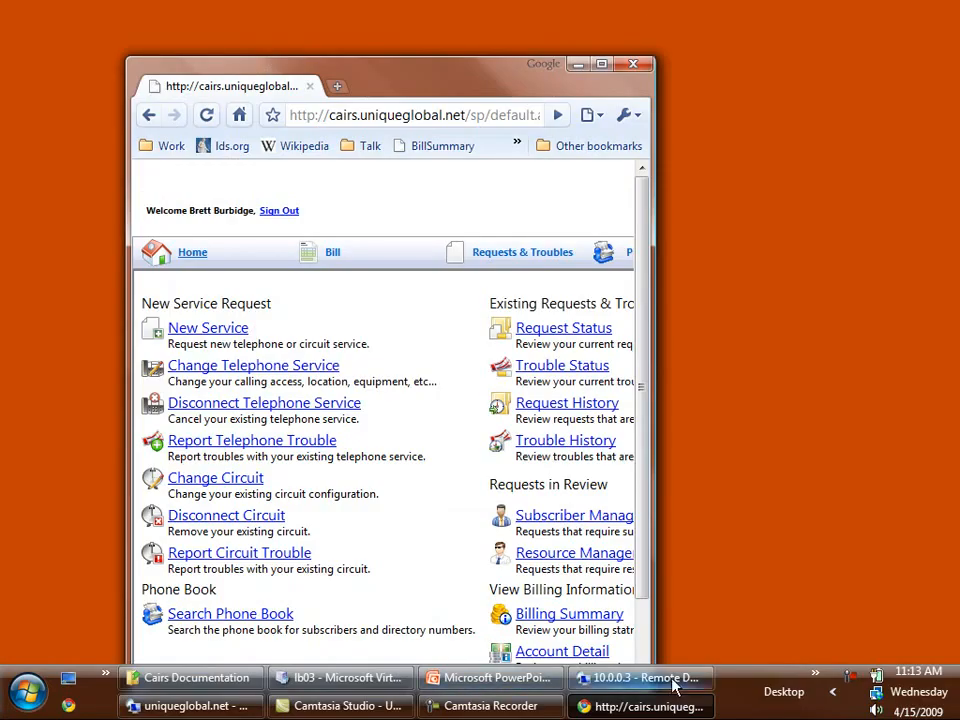
click(675, 685)
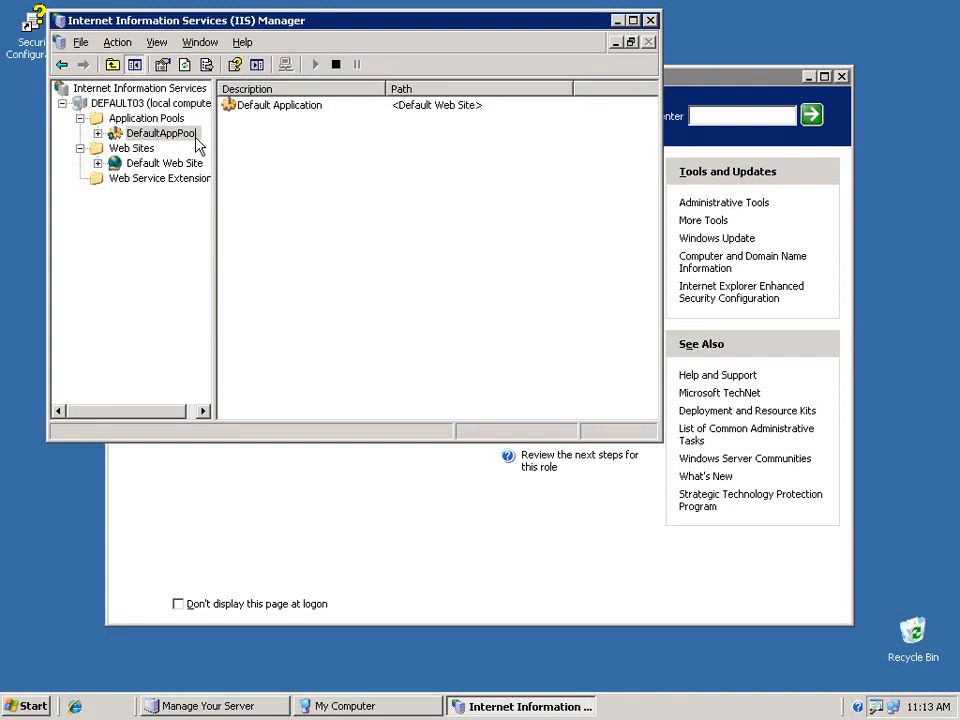
click(125, 119)
right_click(120, 118)
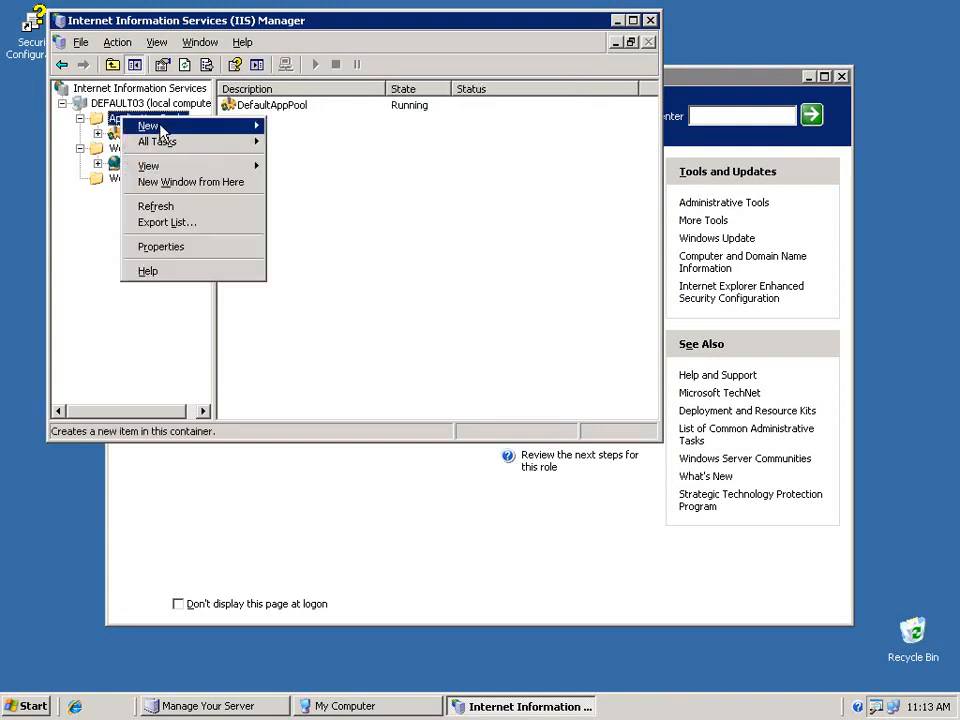
mouse_move(160, 131)
click(341, 131)
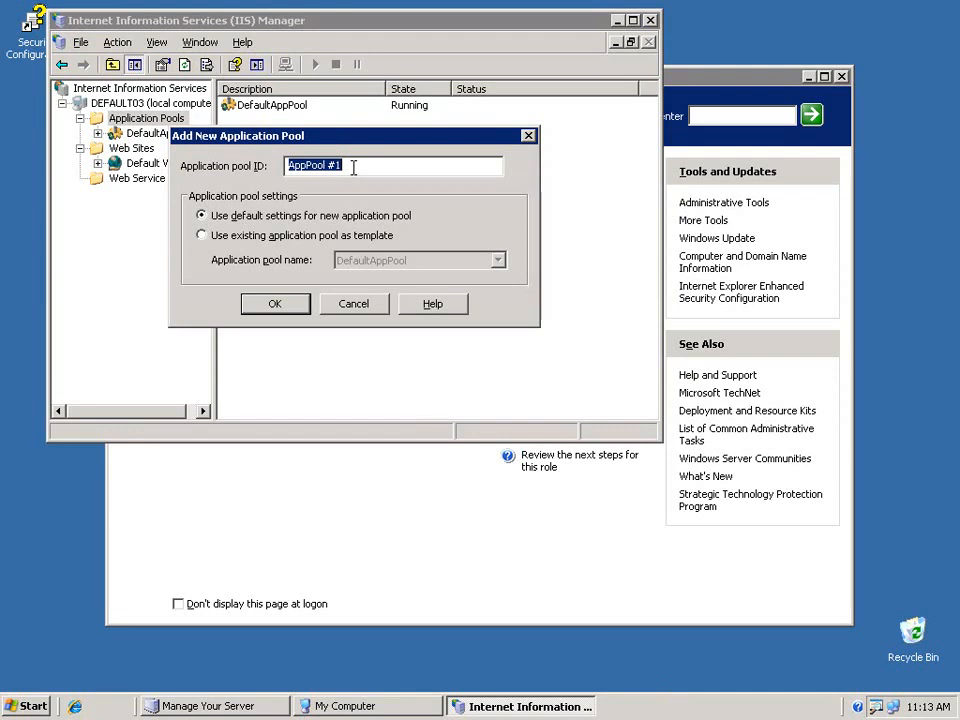
text(CairsAppPool)
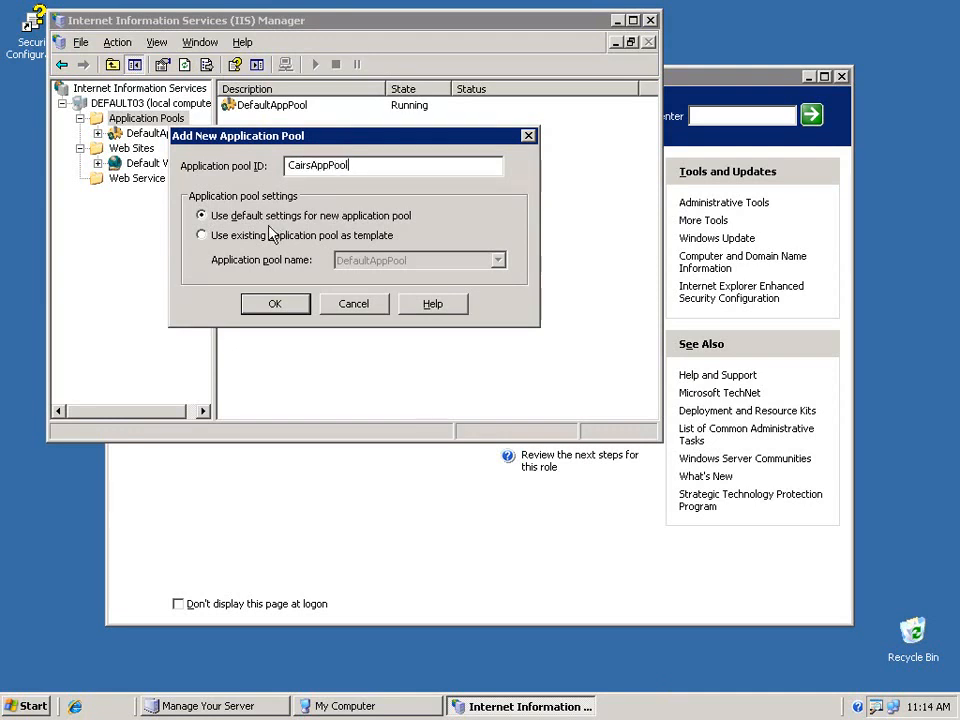
click(275, 304)
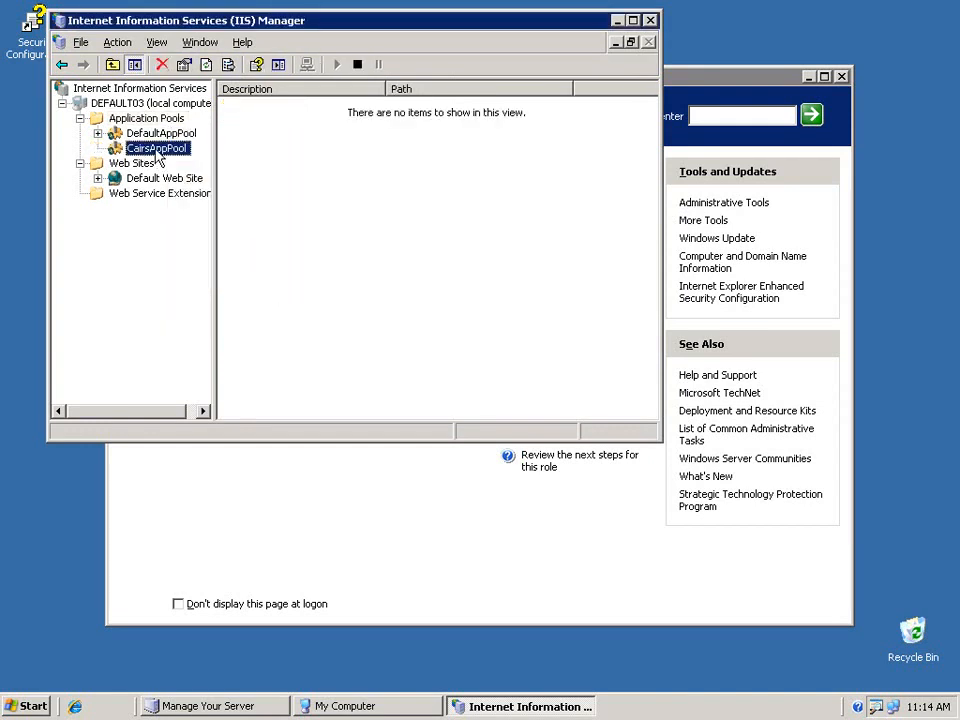
- Review the recycling, performance, health and identity settings in the CairsAppPool properties, then close the dialog
right_click(157, 153)
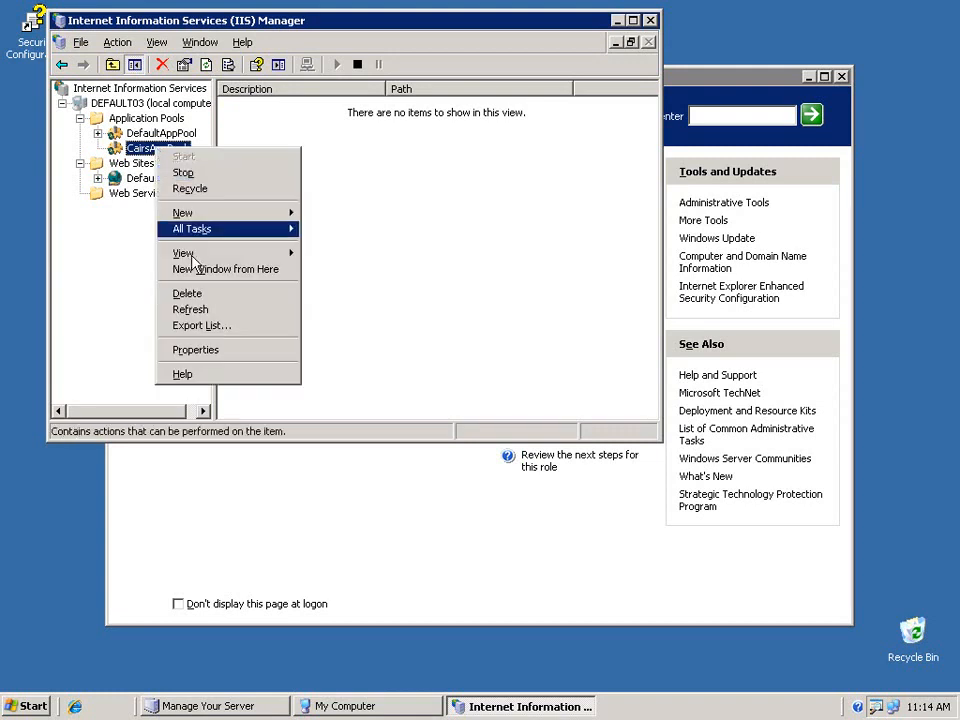
click(201, 348)
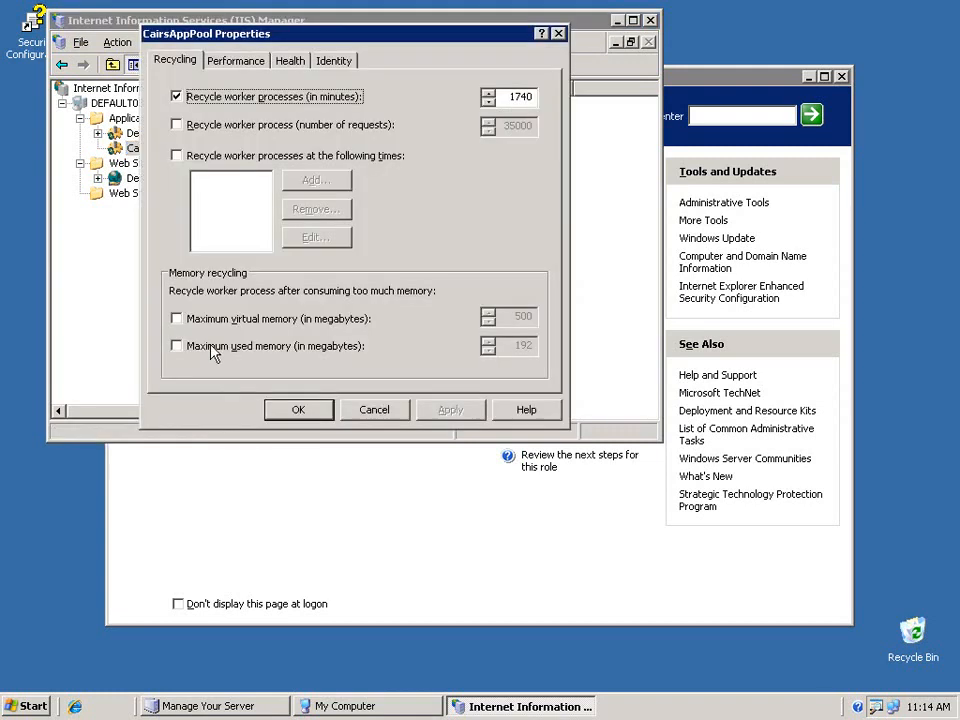
click(238, 66)
click(306, 66)
click(330, 62)
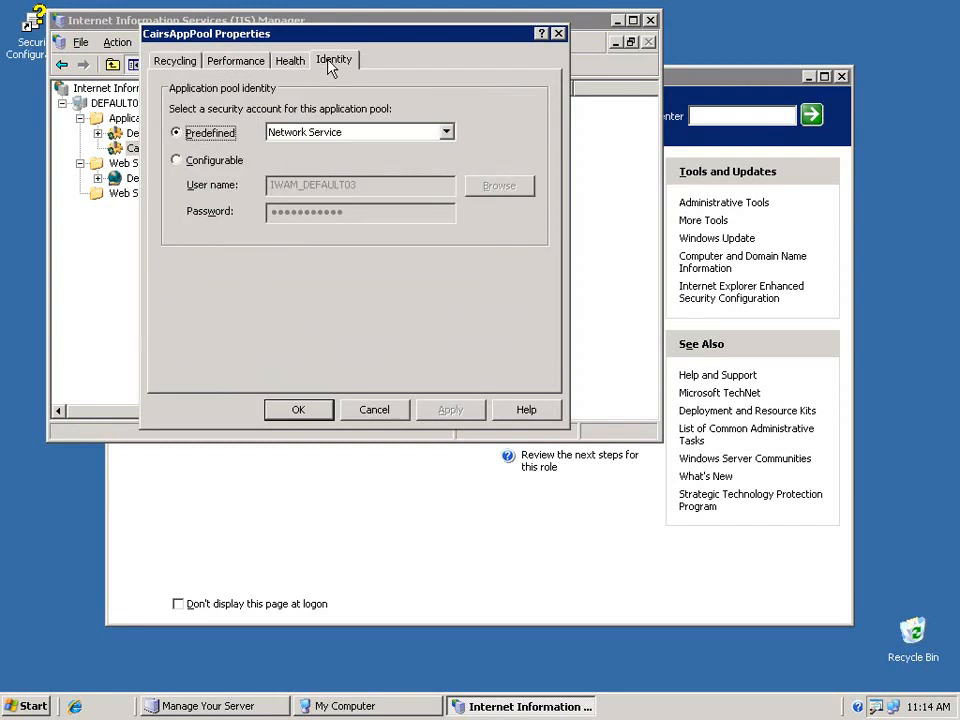
click(299, 409)
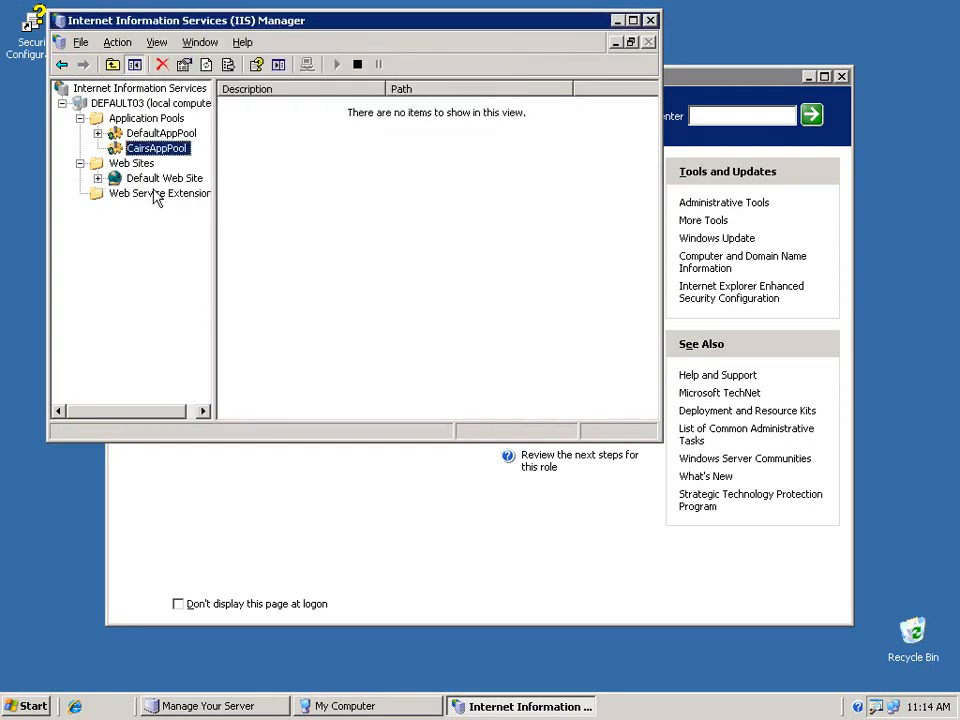
click(347, 250)
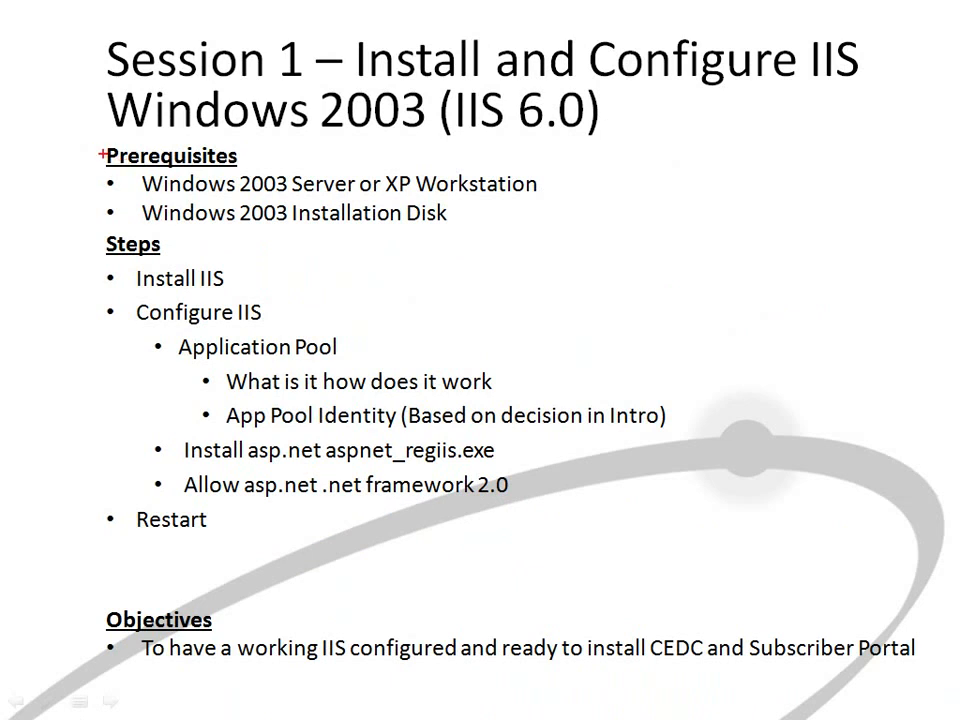
drag(128, 278, 236, 276)
drag(166, 348, 292, 345)
drag(216, 380, 287, 381)
drag(209, 418, 393, 421)
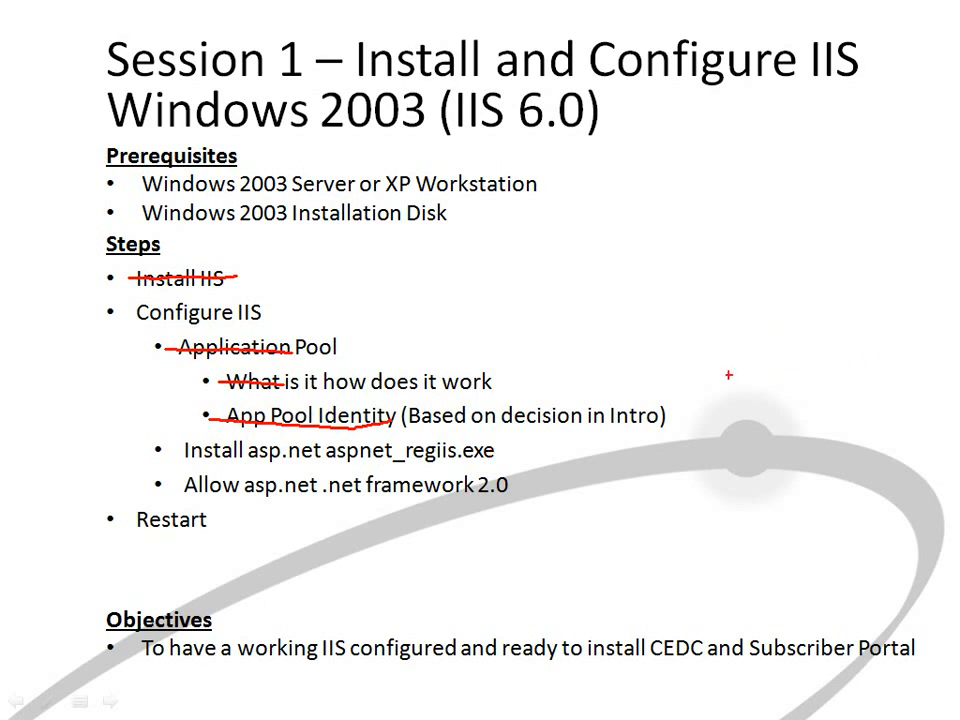
key(e)
key(ctrl+a)
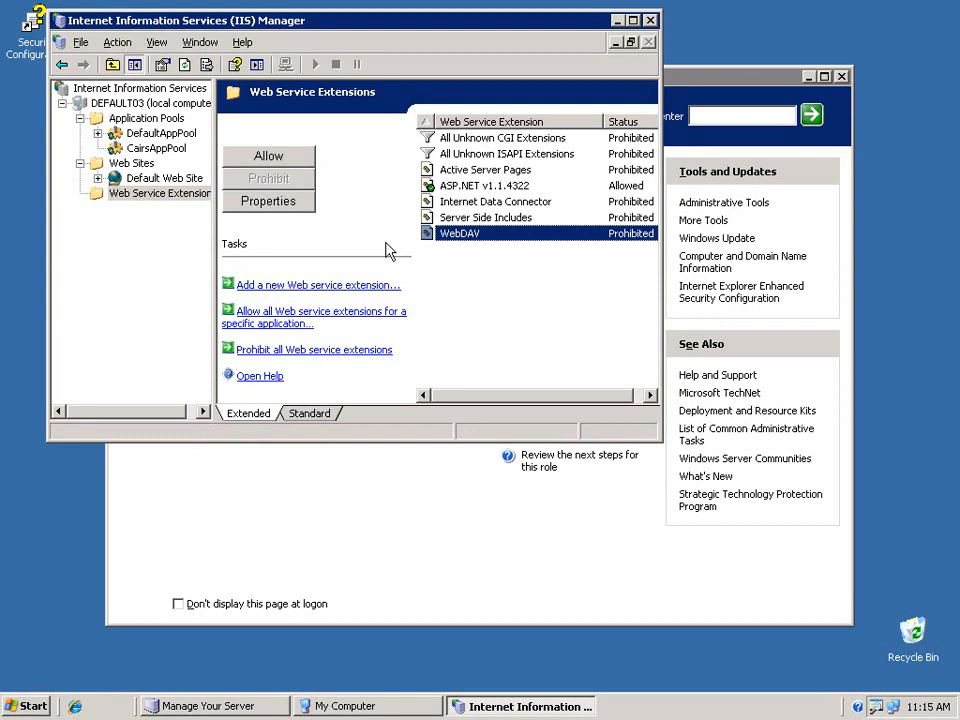
- Examine the ASP.NET v1.1.4322 entry among the Web Service Extensions in IIS Manager
click(447, 188)
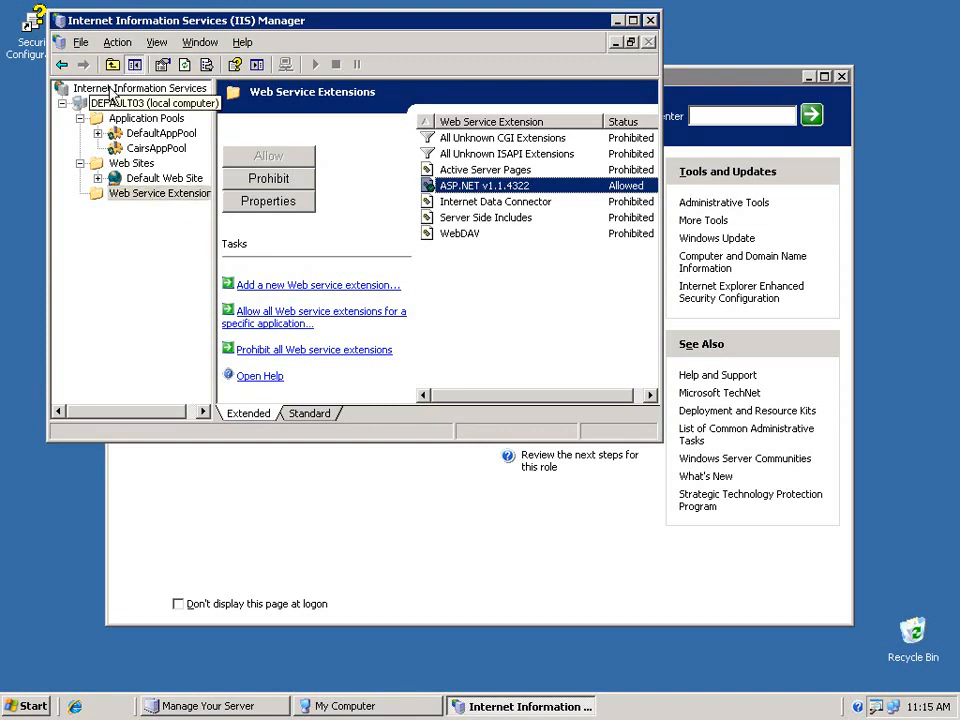
click(110, 192)
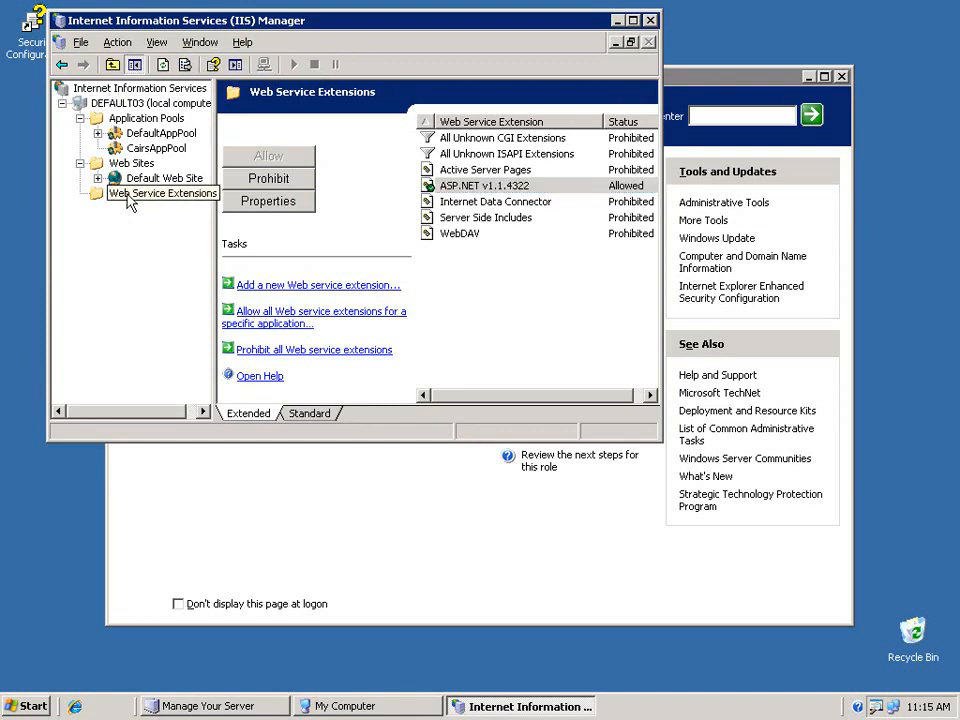
click(455, 187)
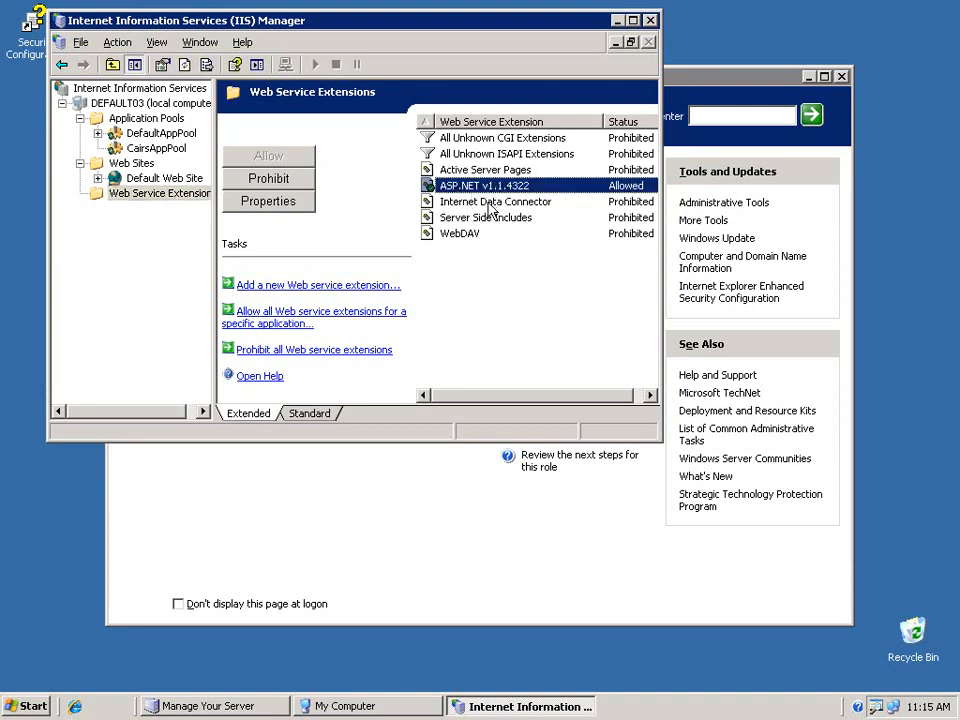
click(489, 291)
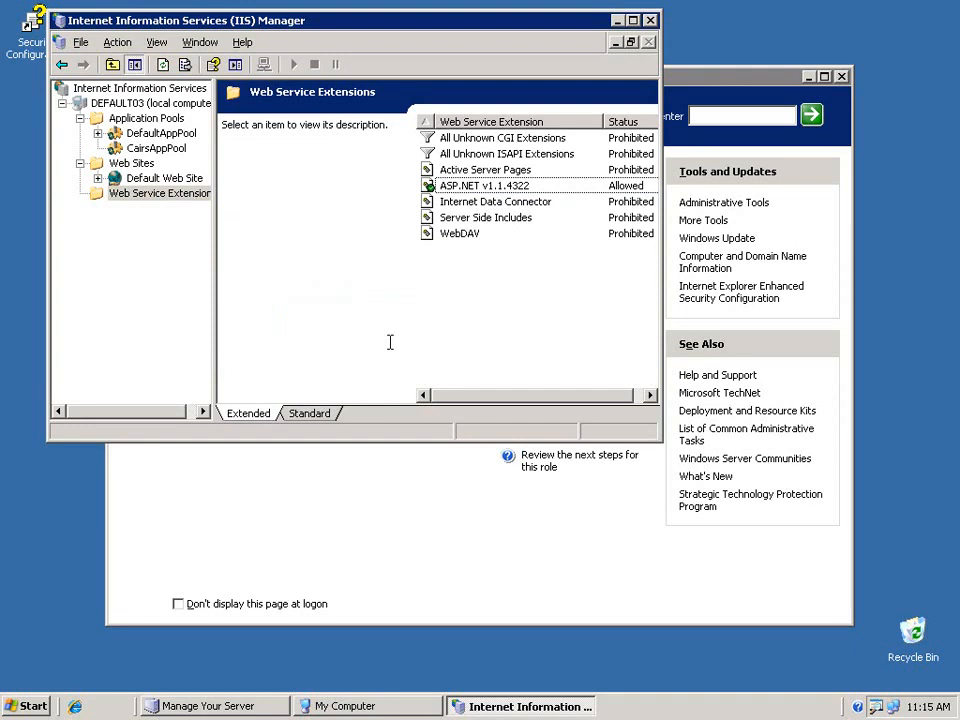
- Open a command prompt and change to the C:\WINDOWS\Microsoft.NET directory
key(super+r)
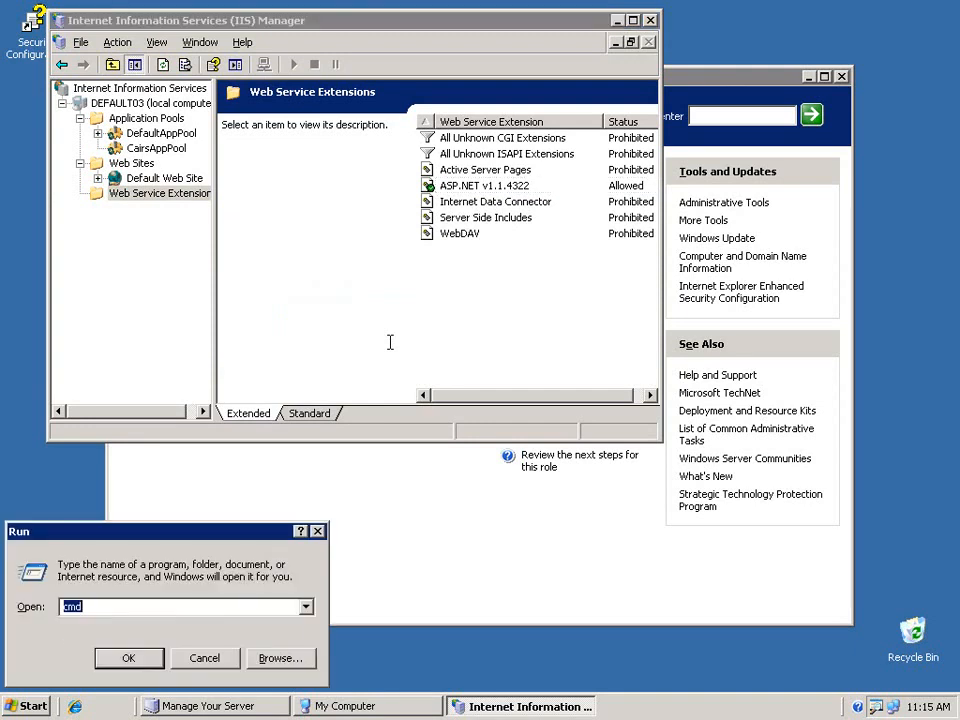
key(Return)
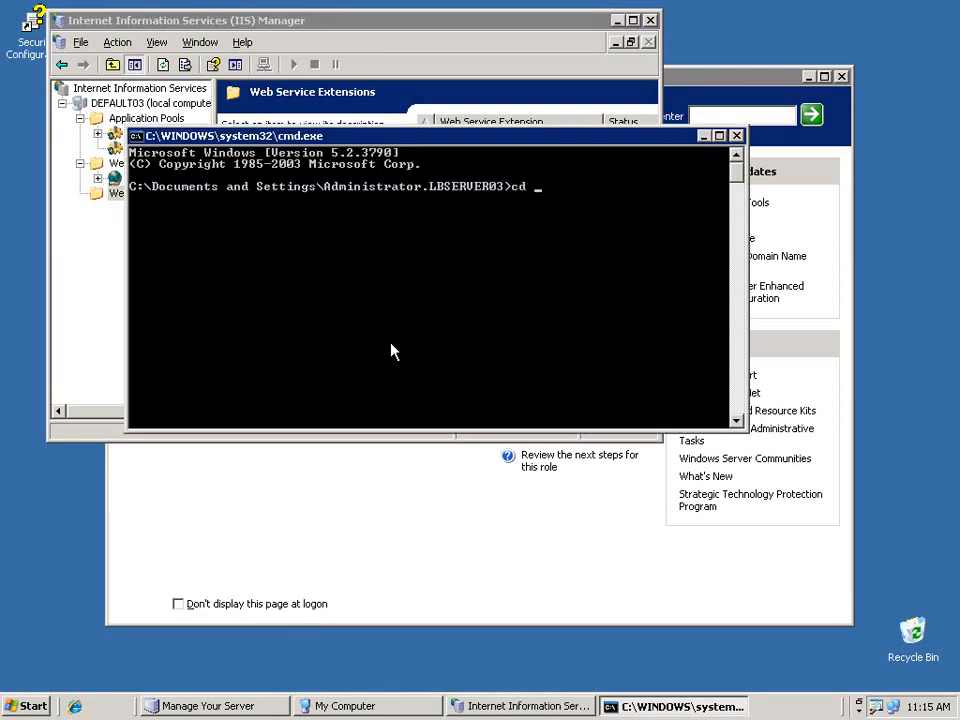
text(cd \w)
key(Tab)
key(Return)
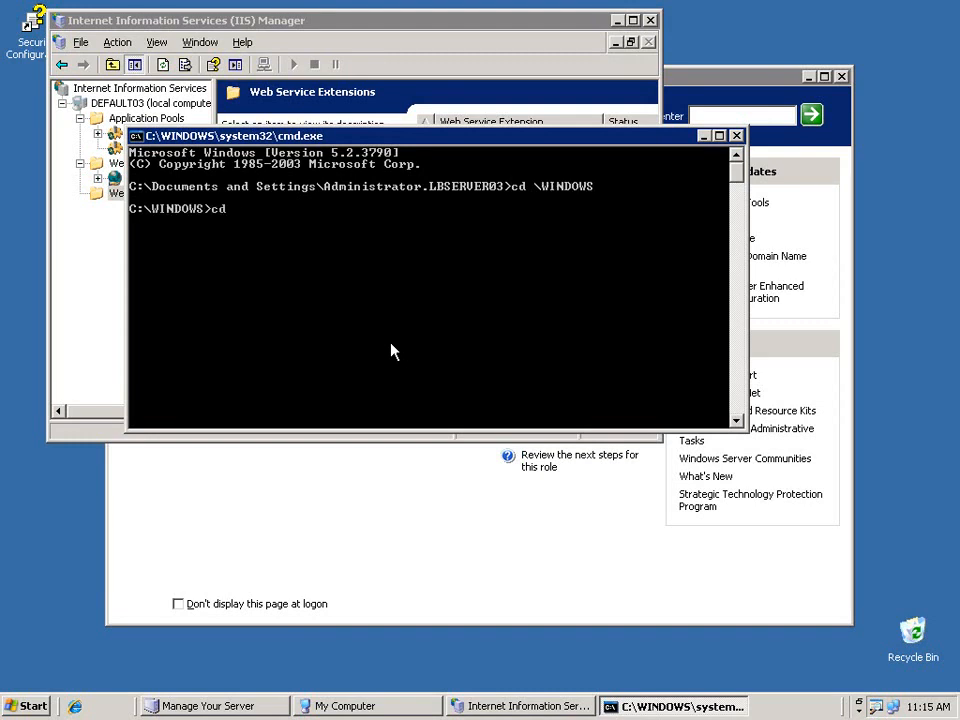
text(cd m)
key(Tab)
key(Return)
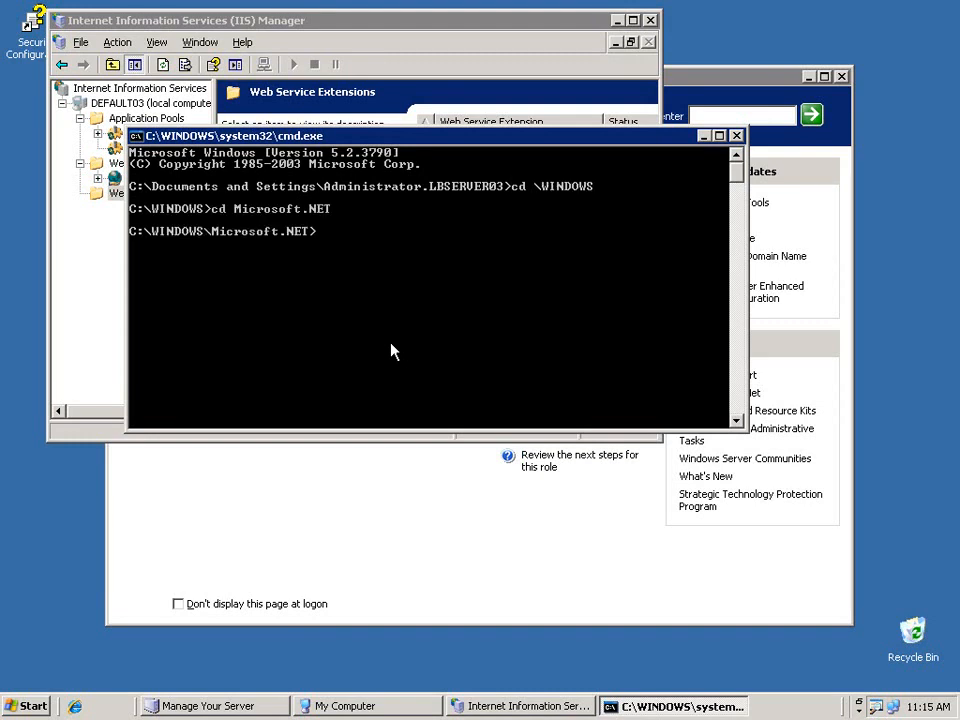
- Change to the Framework\v2.0.50727 directory and register ASP.NET 2.0 with IIS by running aspnet_regiis.exe -i
text(cd fr)
key(Tab)
key(Return)
text(cd v2)
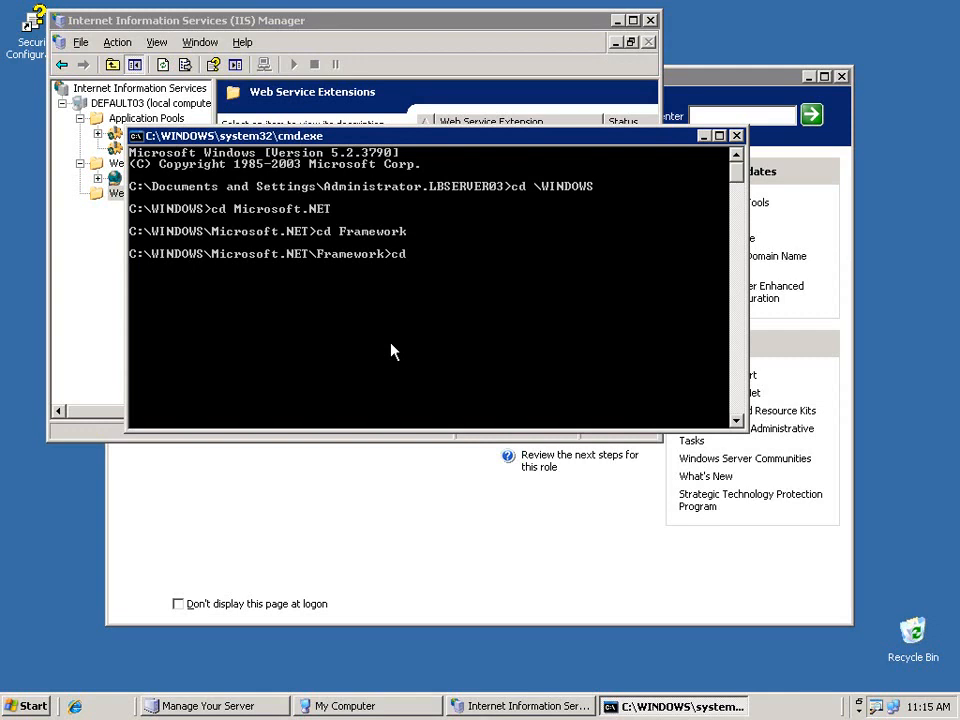
key(Tab)
key(Return)
text(aspnet_regiis.exe -i)
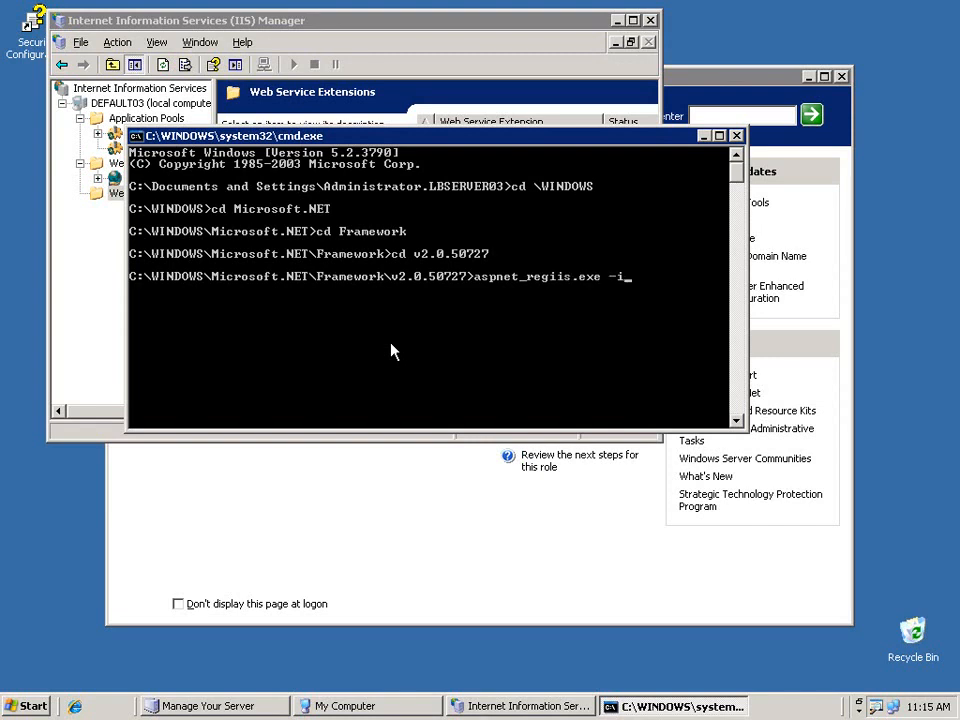
key(Return)
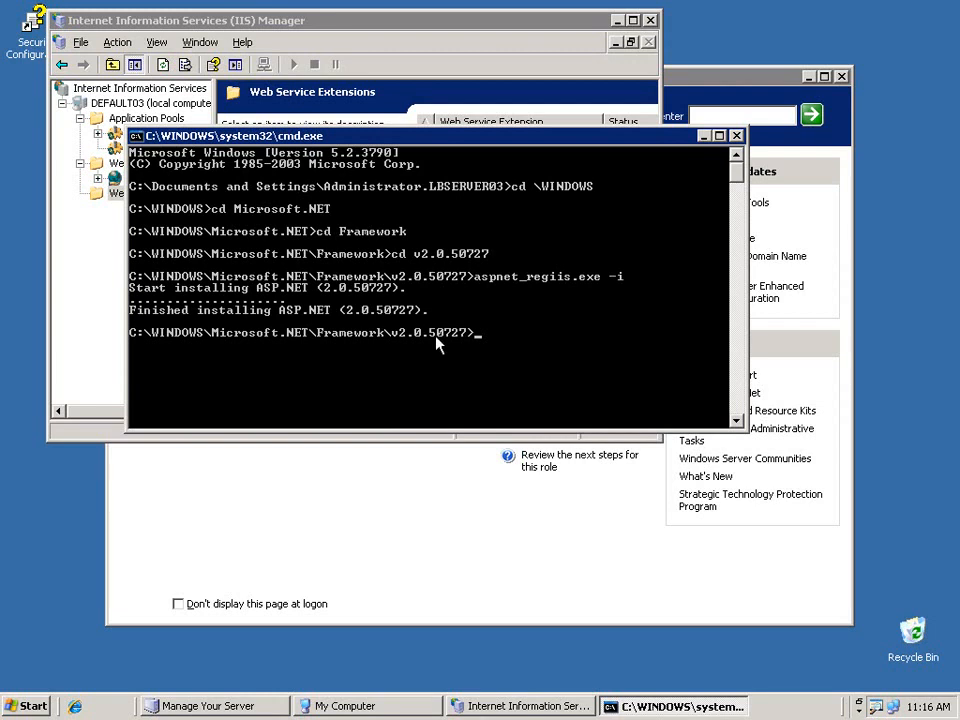
- Switch back to IIS Manager, refresh the Web Service Extensions list and check the status of the ASP.NET v2.0.50727 entry
click(396, 64)
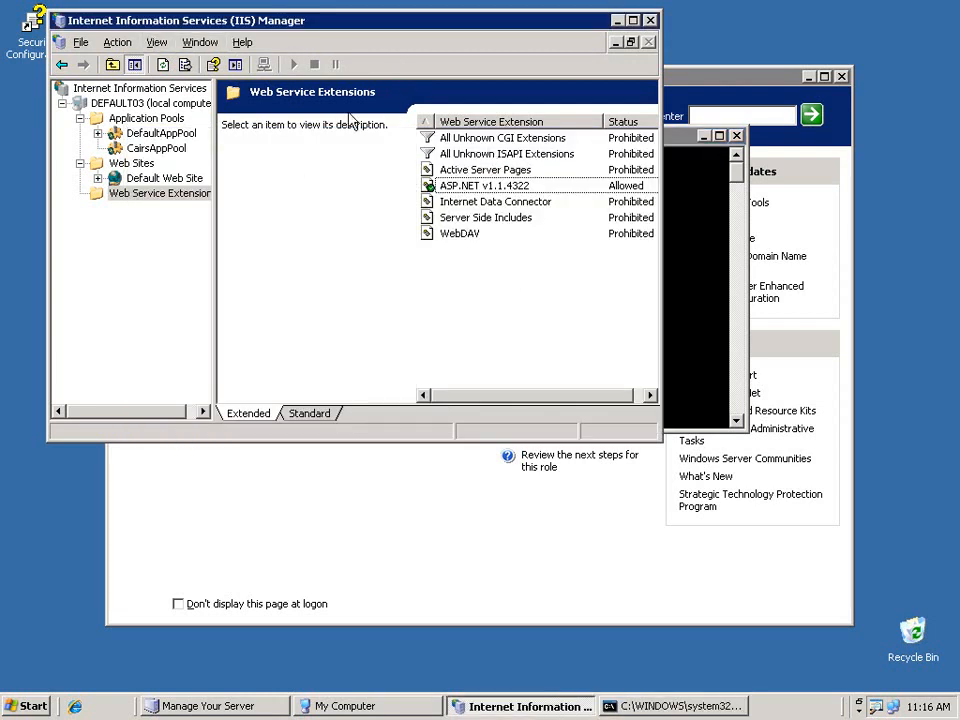
click(163, 65)
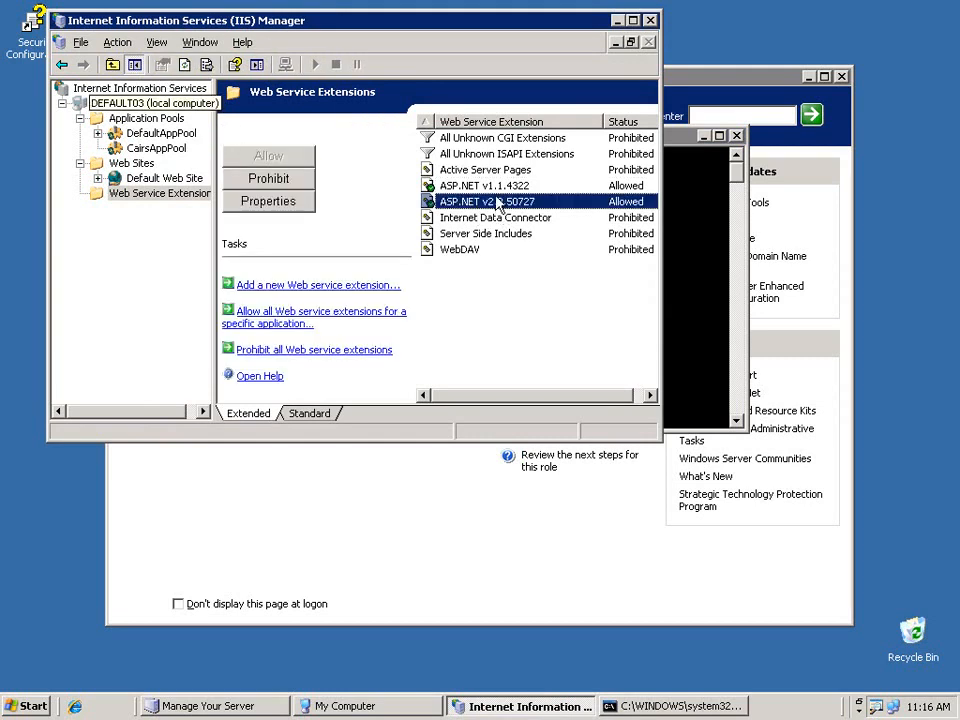
click(127, 222)
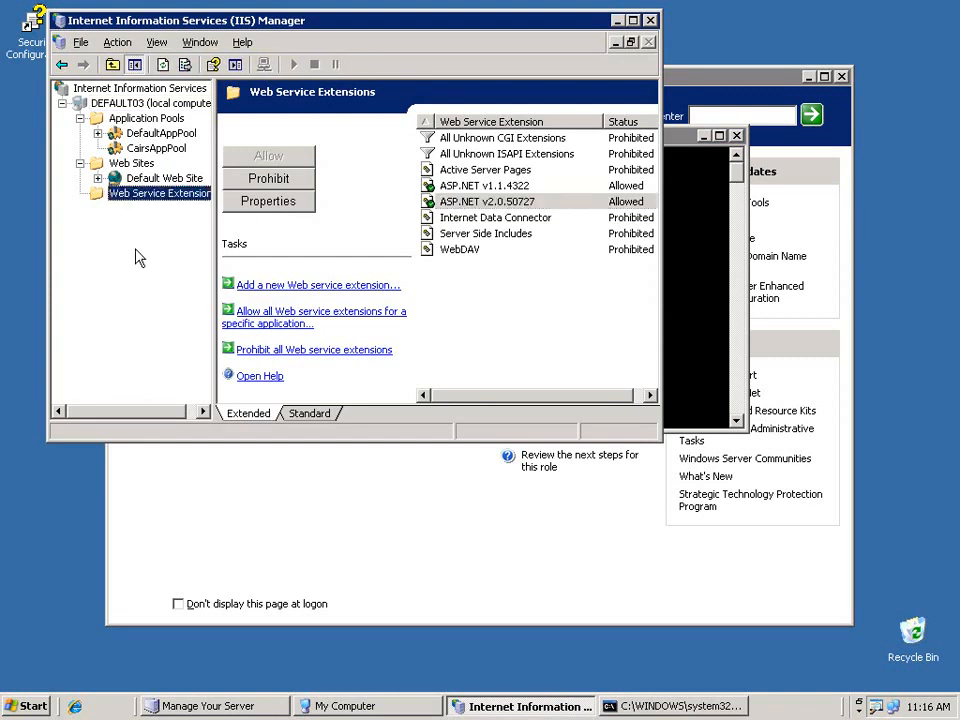
click(551, 317)
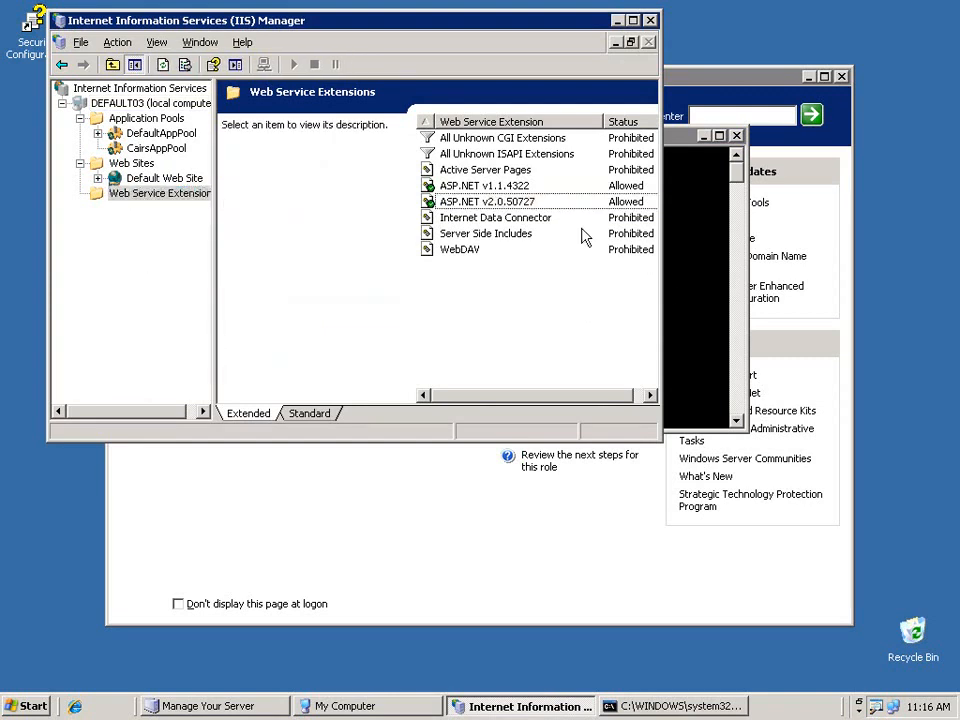